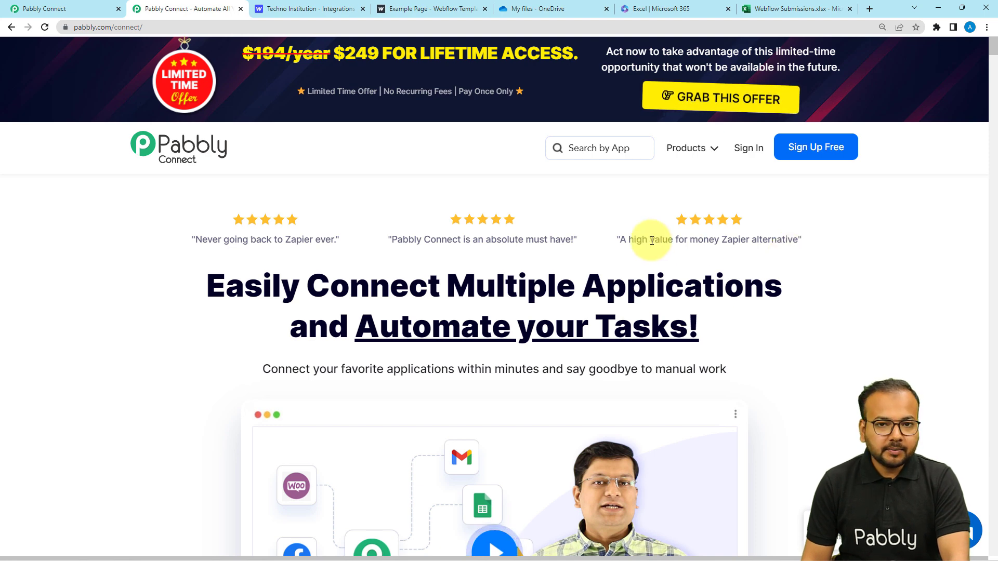
Switch to the Pabbly Connect dashboard and create a workflow named "Webflow to MS Excel".
{"action": "left_click", "coordinate": [80, 8]}
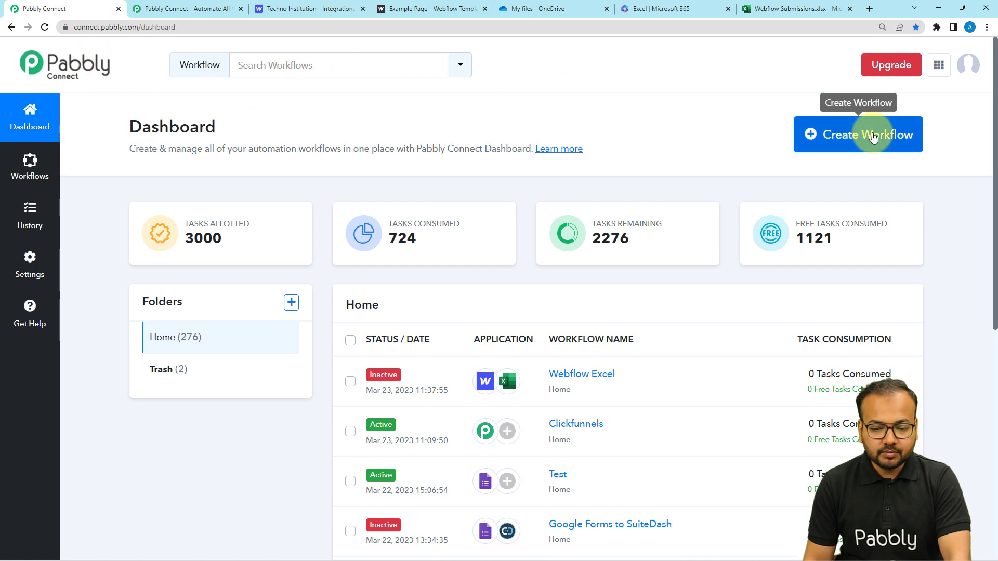
{"action": "mouse_move", "coordinate": [672, 259]}
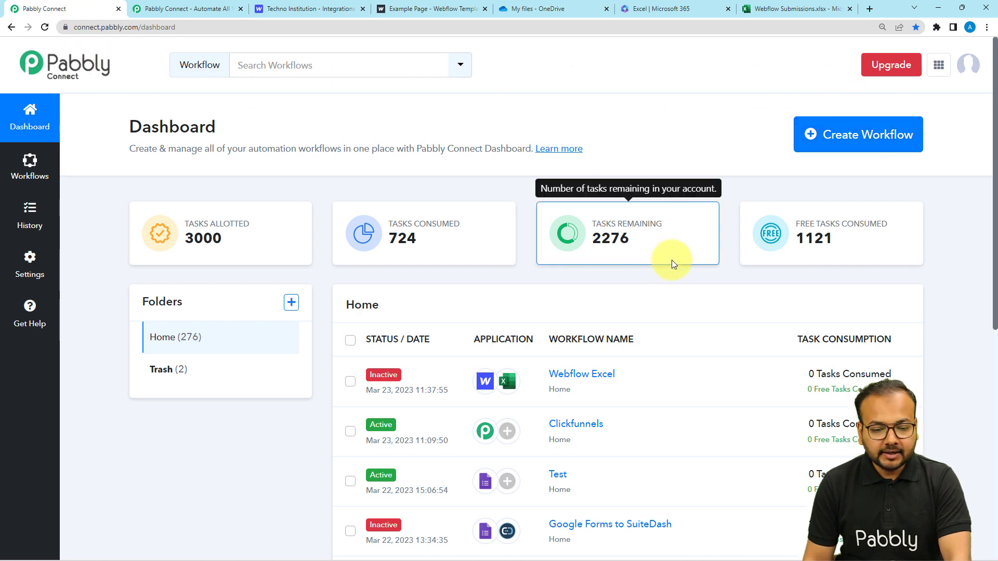
{"action": "left_click", "coordinate": [863, 139]}
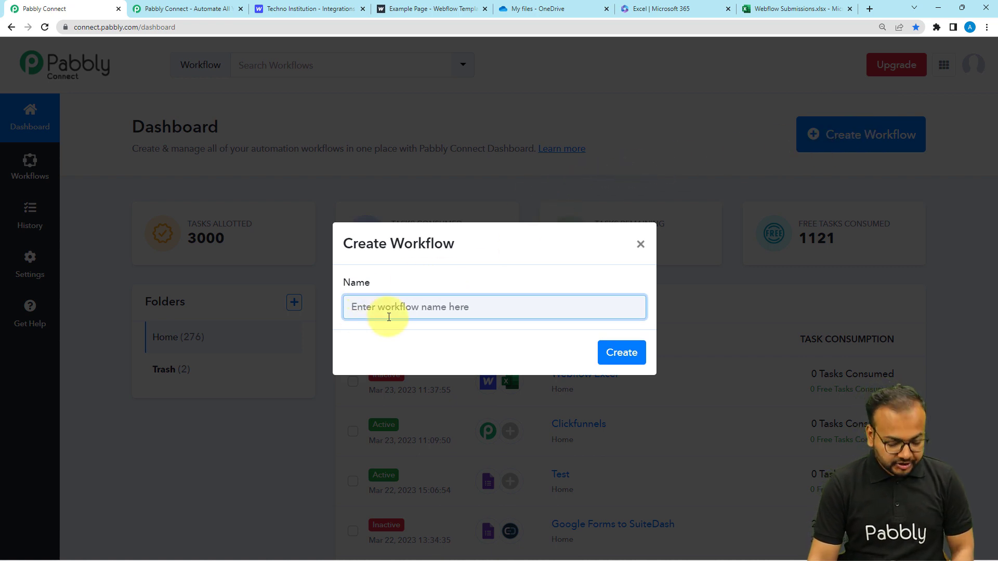
{"action": "type", "text": "Webflow to MS Excel"}
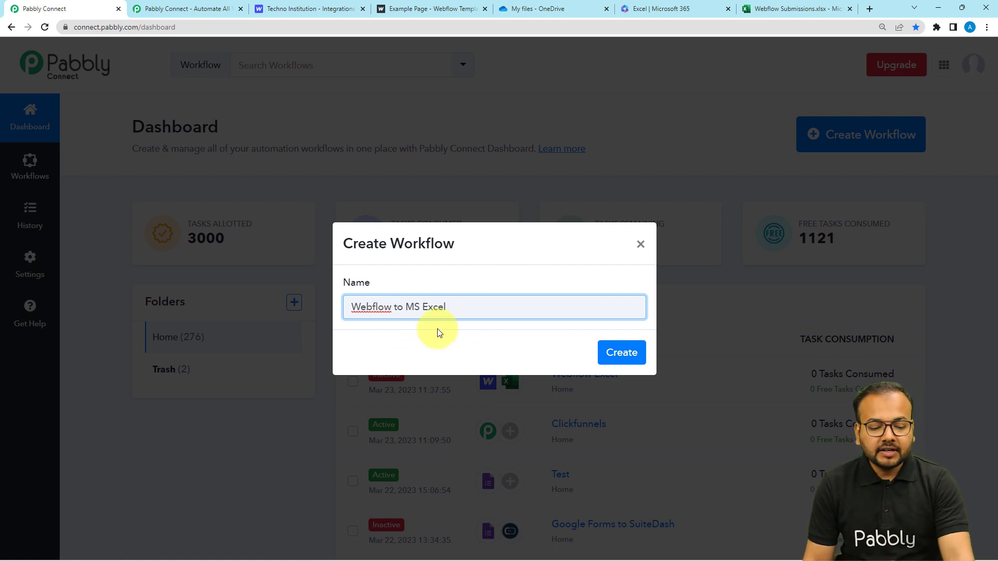
{"action": "left_click", "coordinate": [616, 352]}
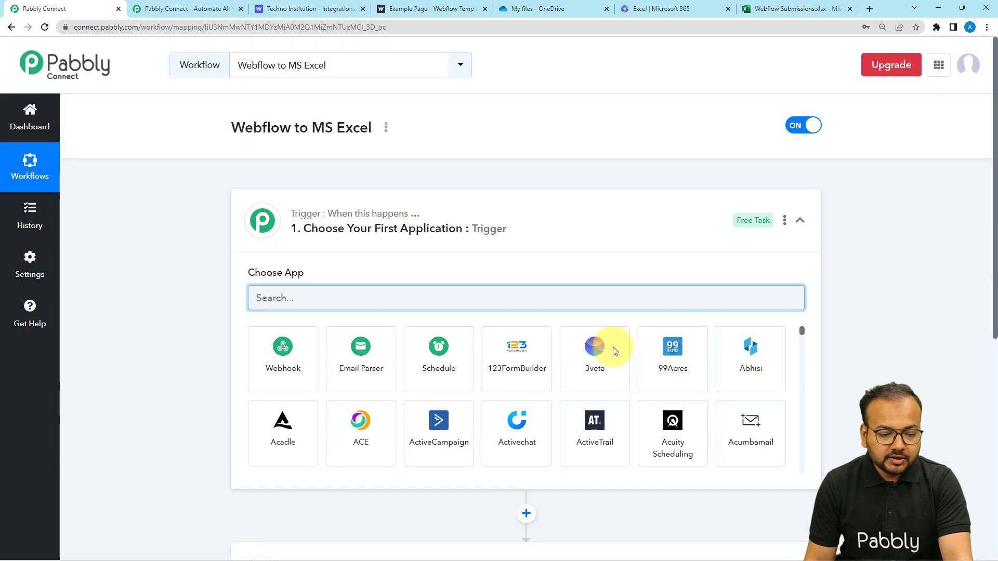
Set the workflow's trigger application to Webflow with the trigger event New Form Submission.
{"action": "left_click", "coordinate": [505, 201]}
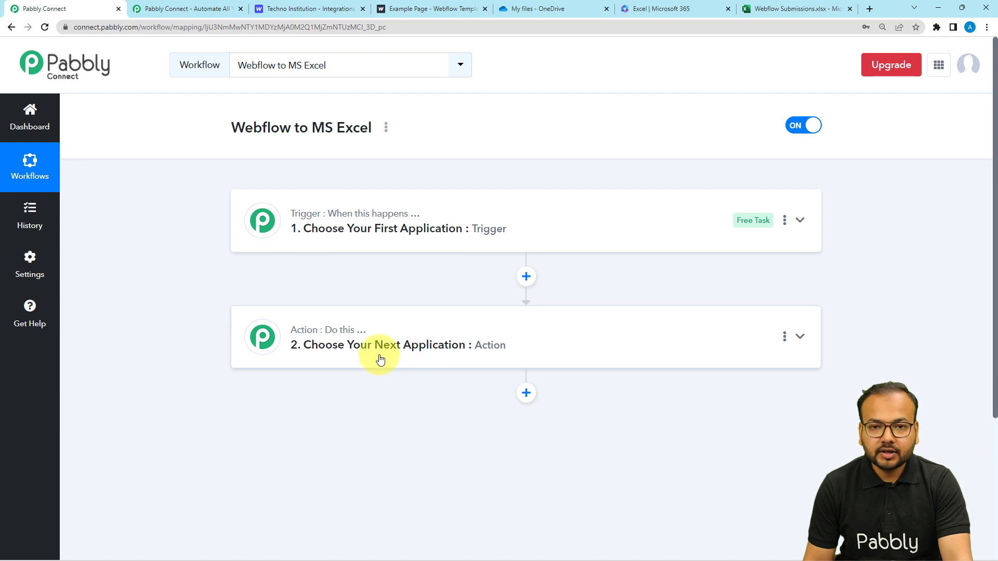
{"action": "left_click", "coordinate": [285, 241]}
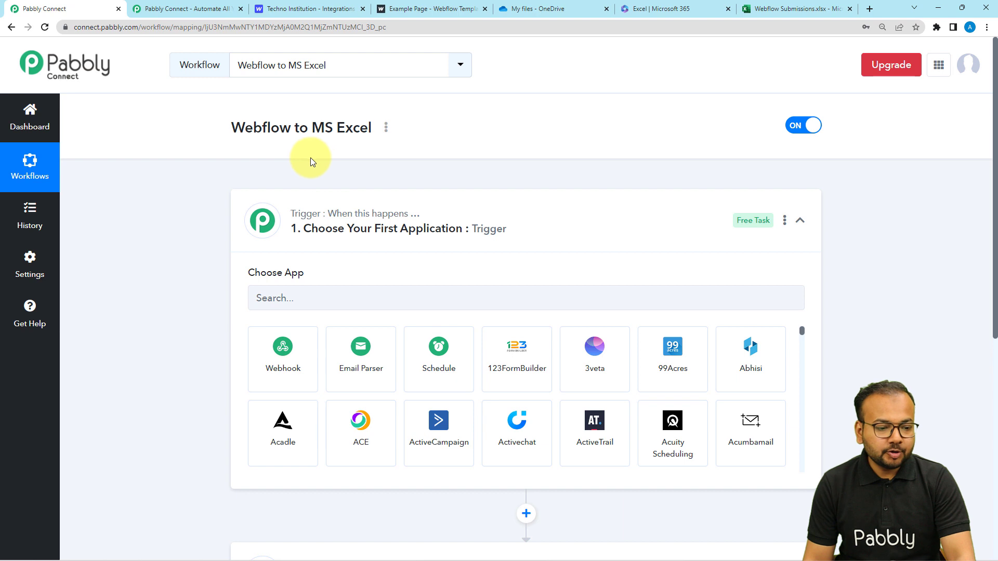
{"action": "left_click", "coordinate": [338, 299]}
{"action": "type", "text": "webf"}
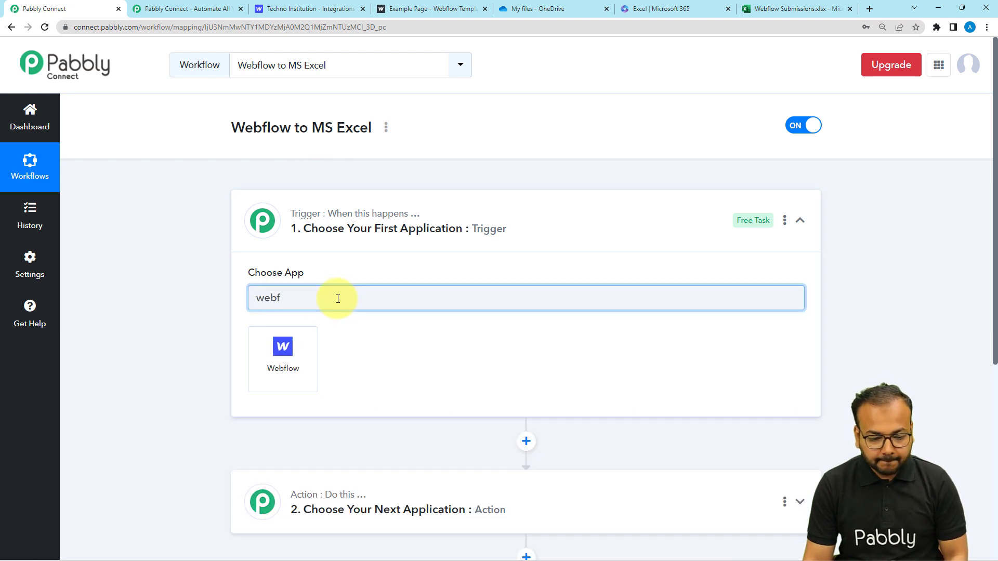
{"action": "left_click", "coordinate": [276, 370]}
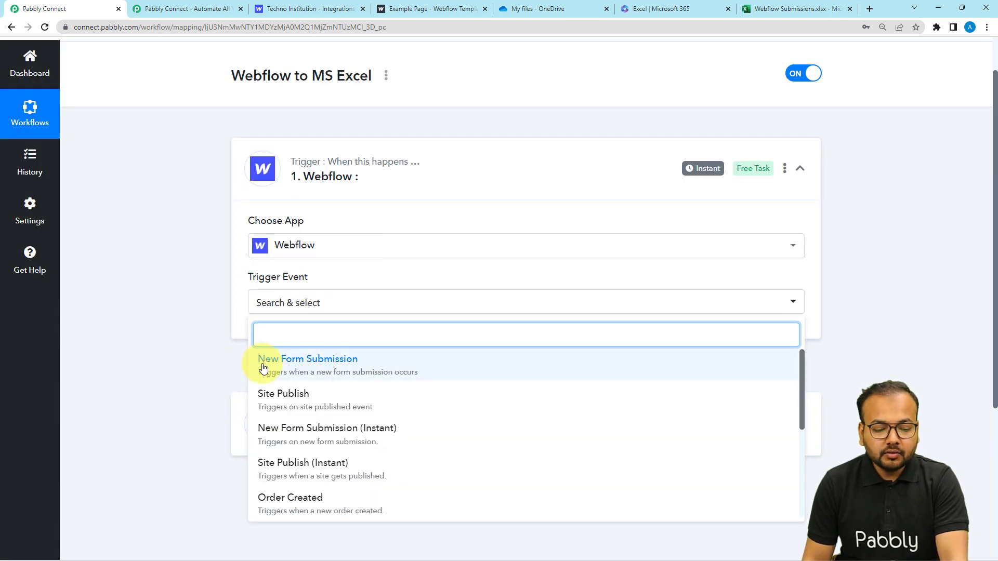
{"action": "left_click", "coordinate": [325, 378]}
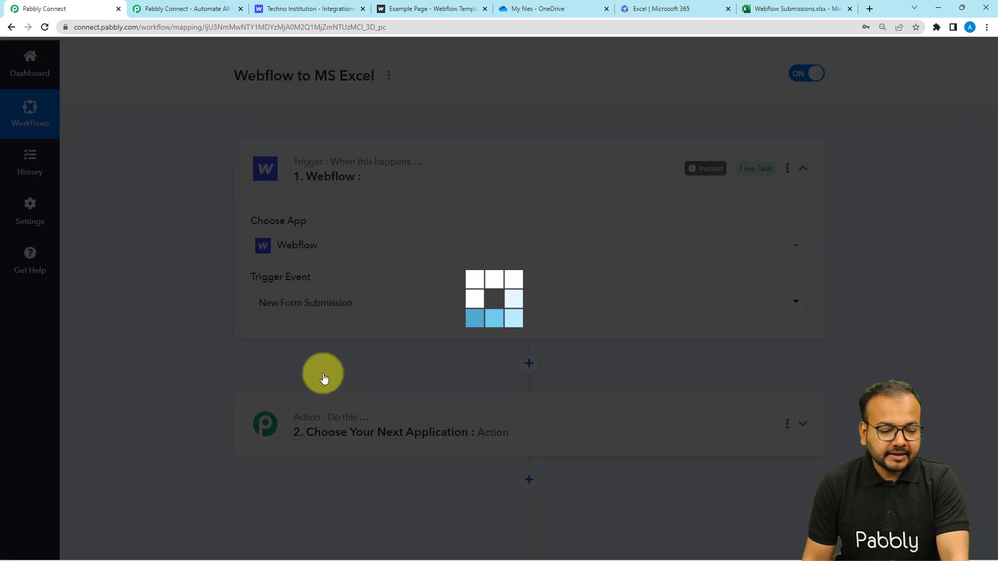
{"action": "scroll", "coordinate": [248, 325], "scroll_direction": "down", "scroll_amount": 1}
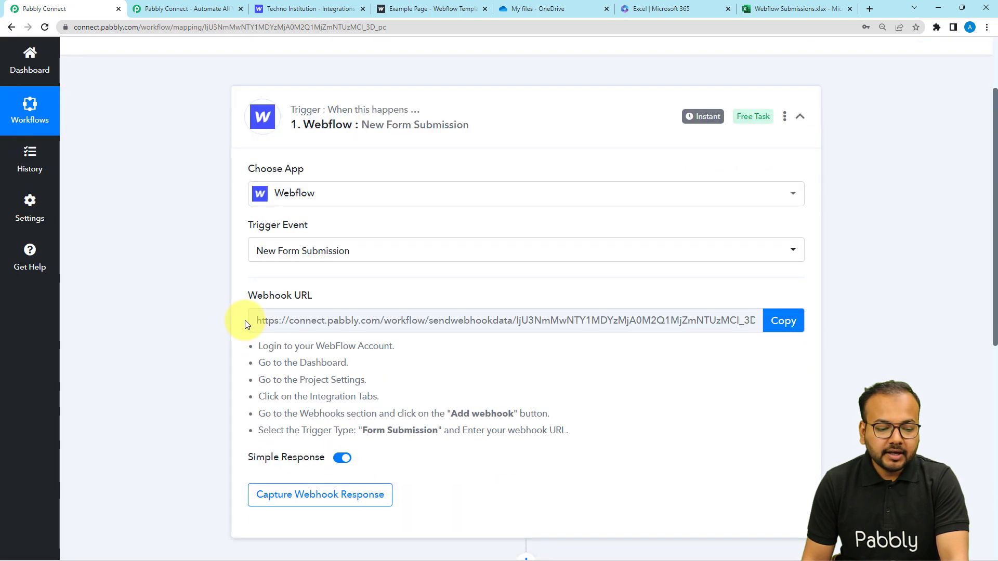
{"action": "scroll", "coordinate": [572, 307], "scroll_direction": "down", "scroll_amount": 1}
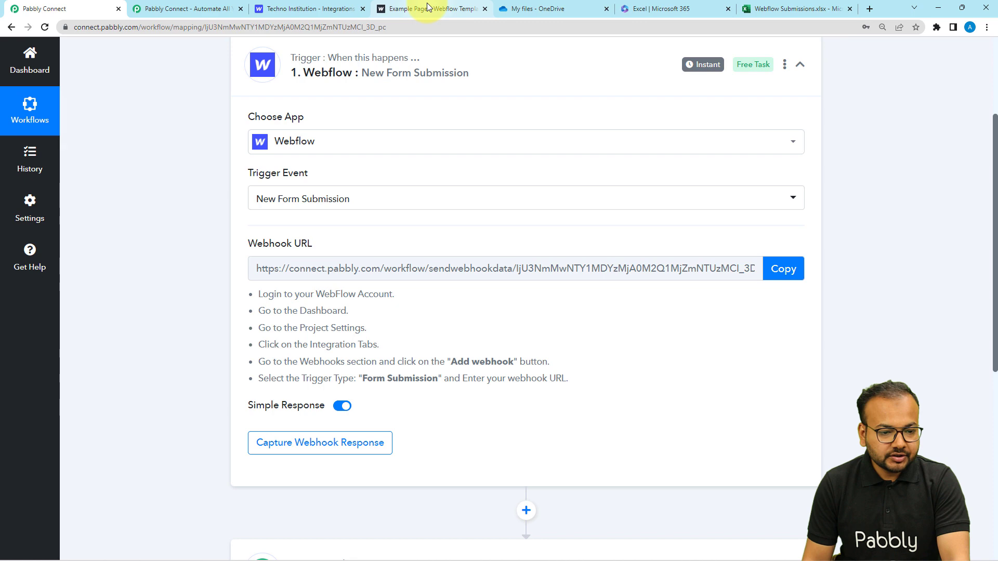
Switch to Webflow and open the Webhooks section in the Techno Institution site's integration settings.
{"action": "left_click", "coordinate": [307, 9]}
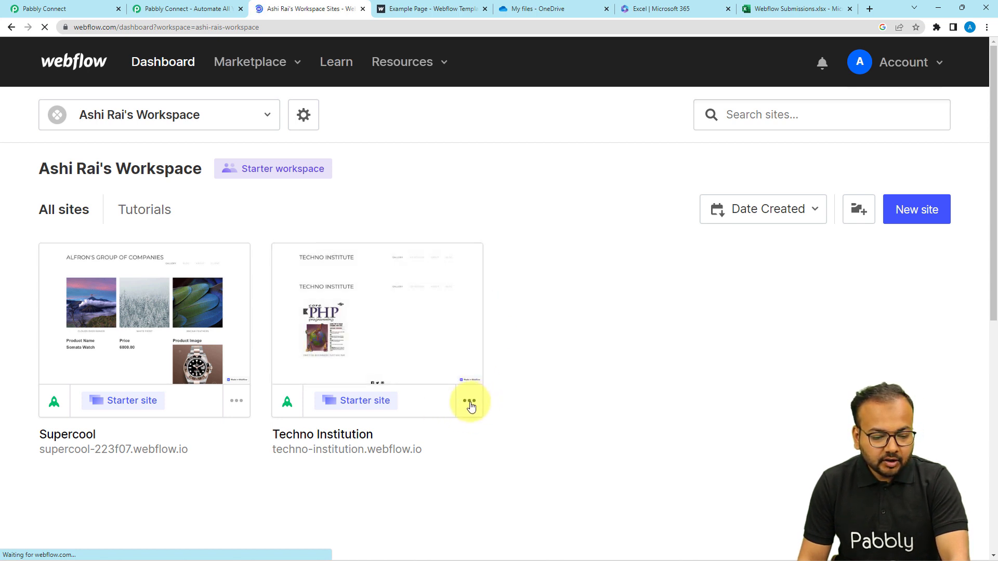
{"action": "left_click", "coordinate": [470, 402]}
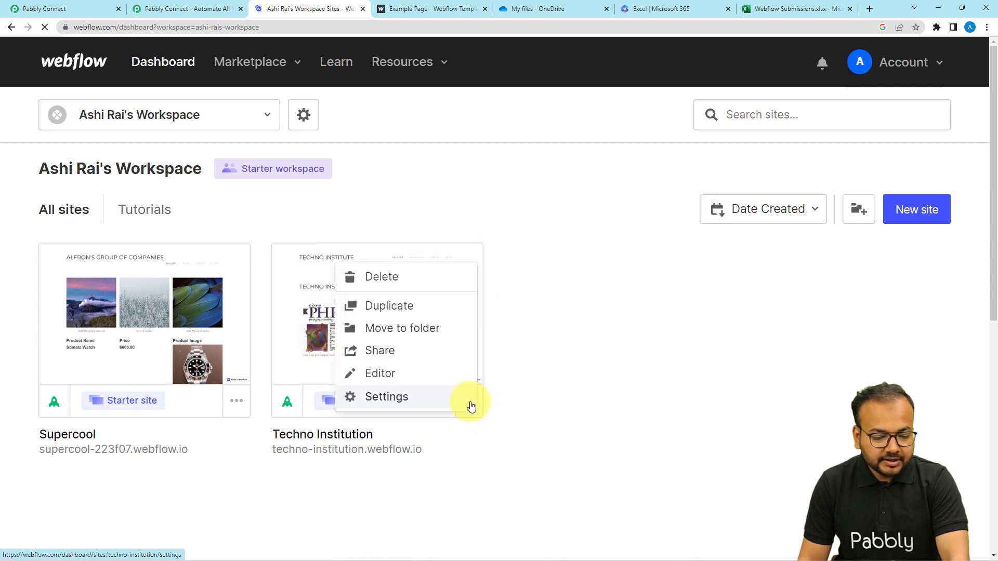
{"action": "left_click", "coordinate": [395, 404]}
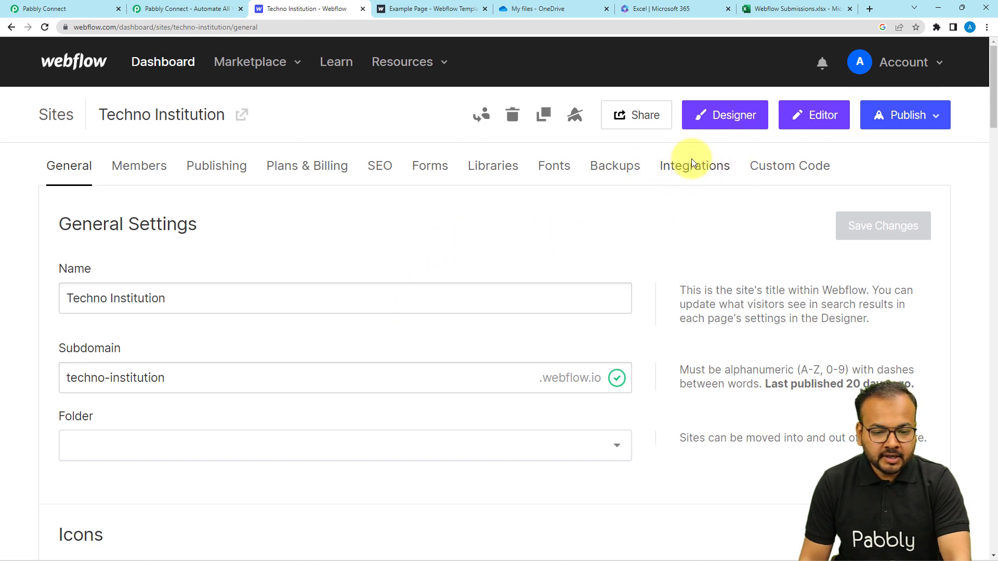
{"action": "left_click", "coordinate": [679, 172]}
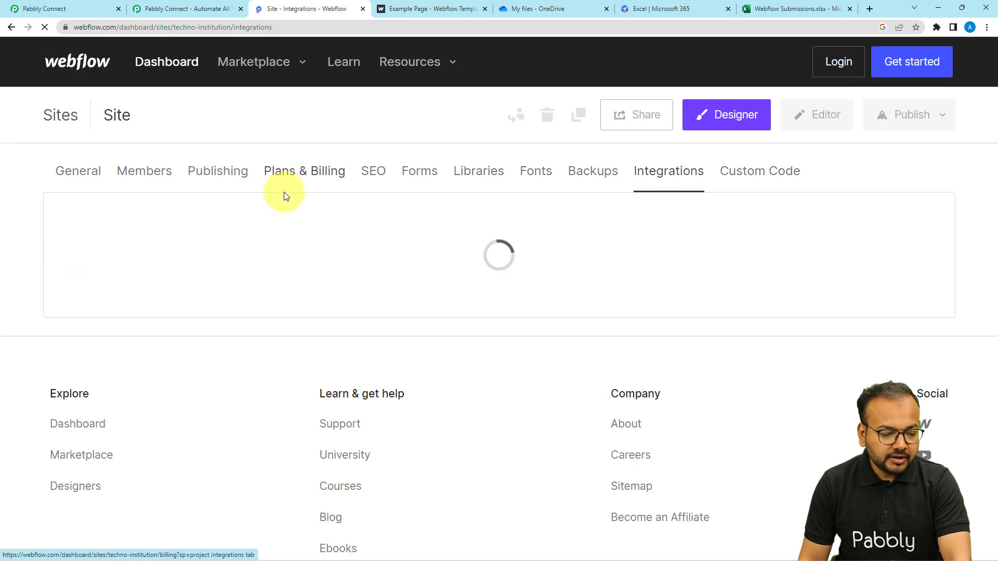
{"action": "scroll", "coordinate": [272, 274], "scroll_direction": "down", "scroll_amount": 10}
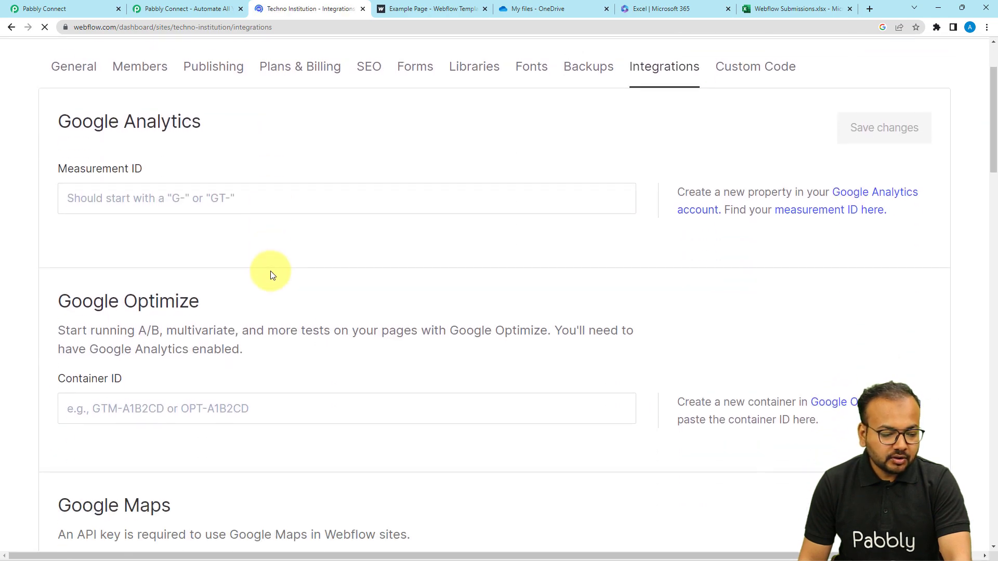
{"action": "scroll", "coordinate": [271, 273], "scroll_direction": "down", "scroll_amount": 10}
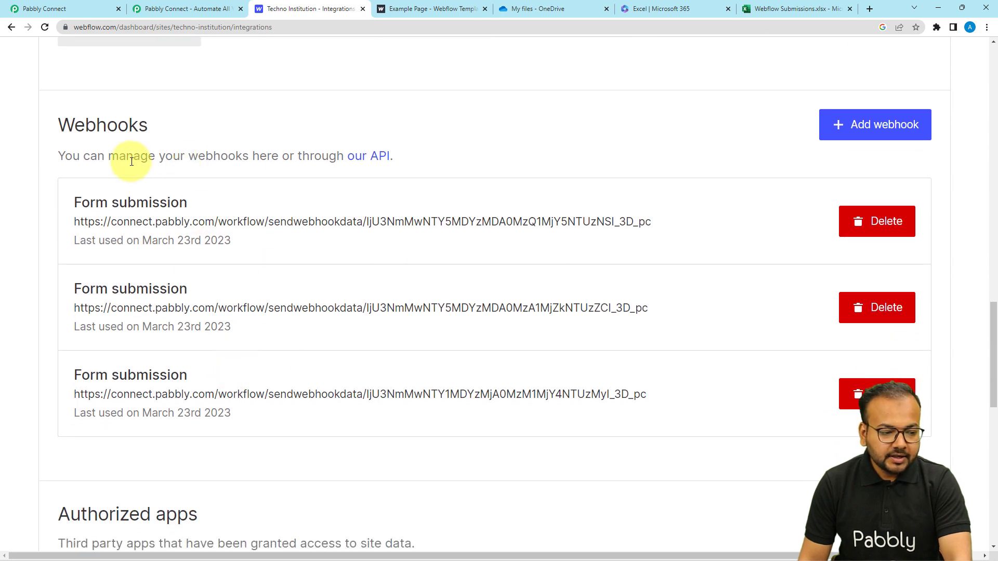
Start a new webhook for the site with the trigger type Form submission.
{"action": "left_click", "coordinate": [850, 130]}
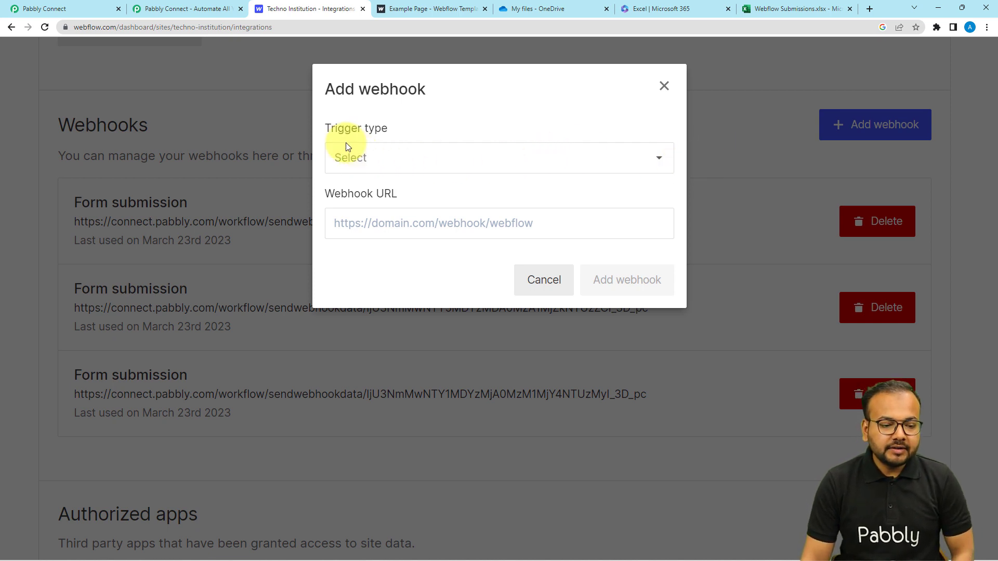
{"action": "left_click", "coordinate": [395, 161]}
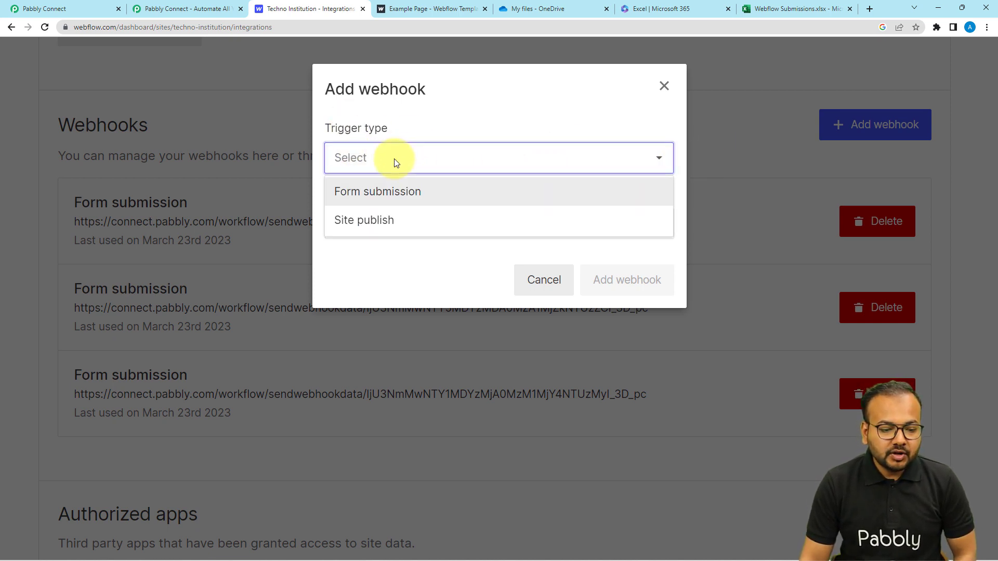
{"action": "left_click", "coordinate": [337, 192]}
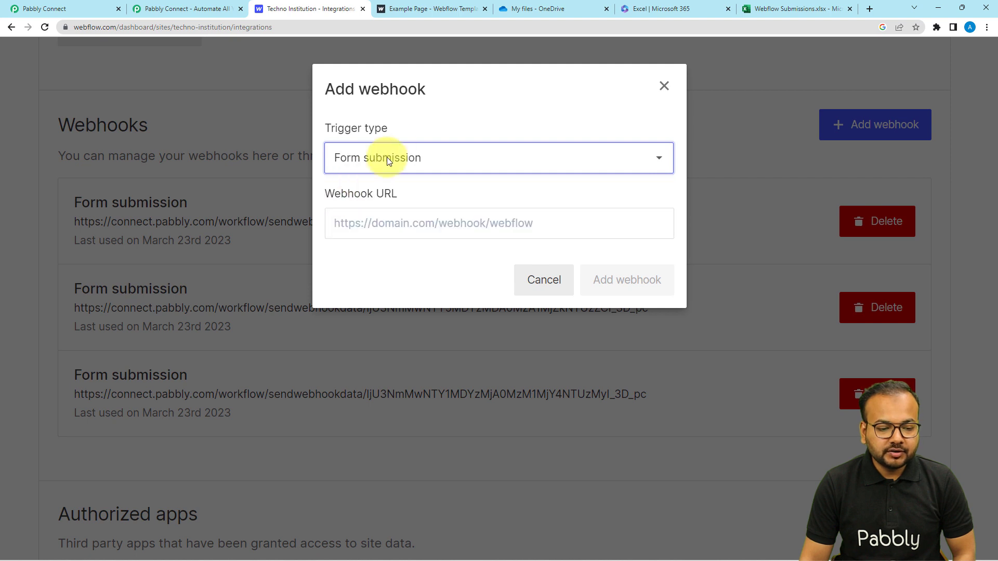
{"action": "left_click", "coordinate": [403, 130]}
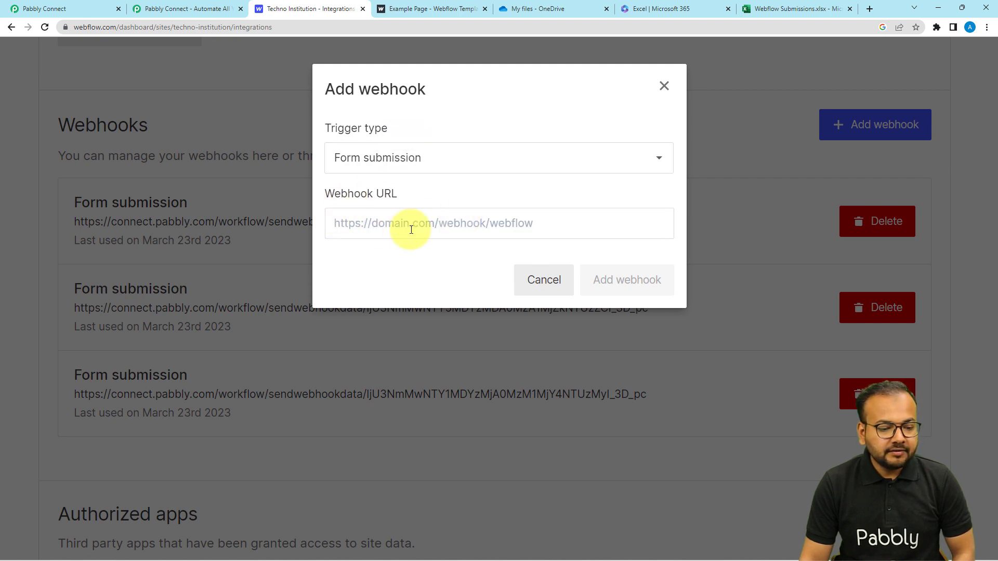
Copy the trigger's webhook URL from Pabbly Connect into the new Webflow webhook and add the webhook.
{"action": "left_click", "coordinate": [70, 5]}
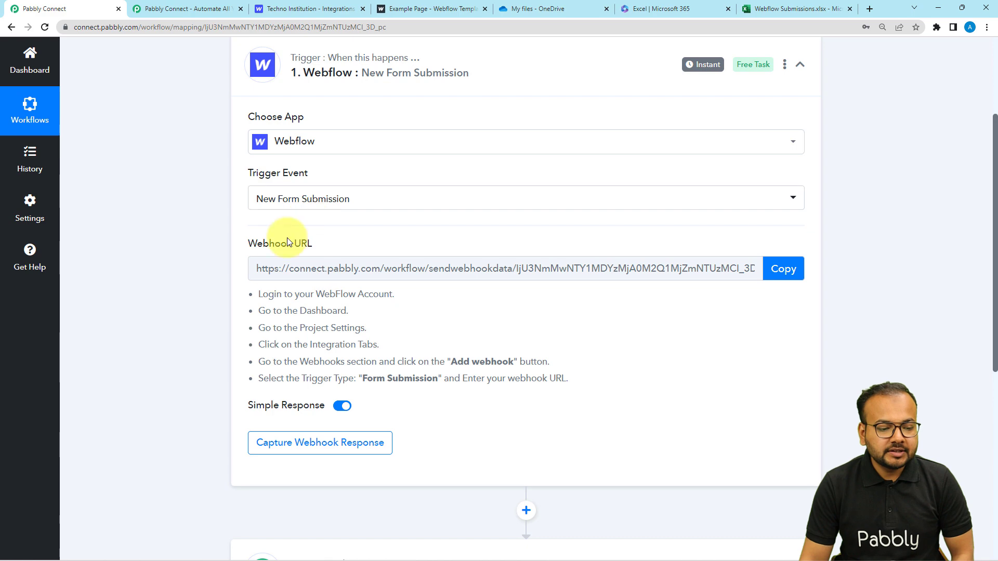
{"action": "left_click", "coordinate": [787, 268]}
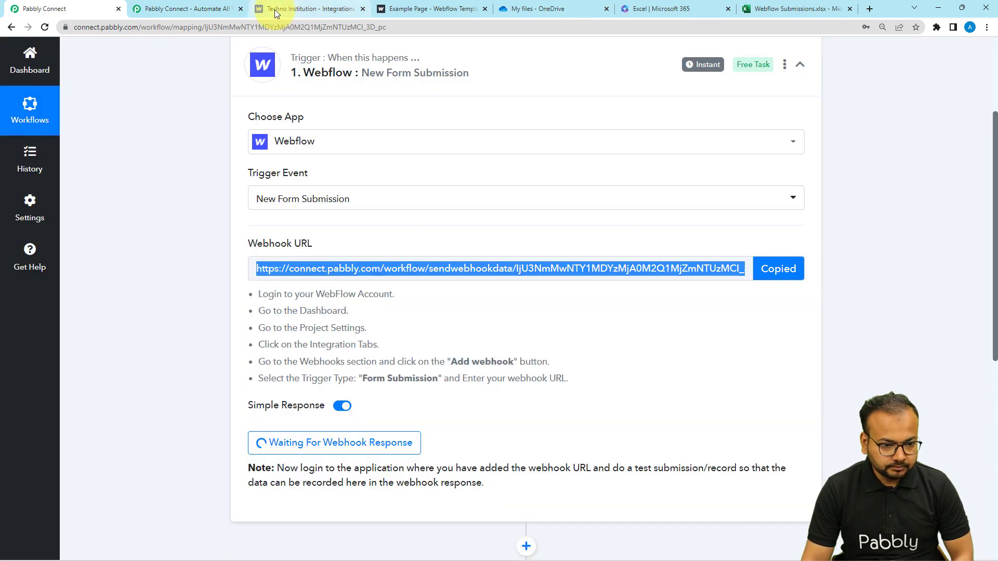
{"action": "left_click", "coordinate": [275, 9]}
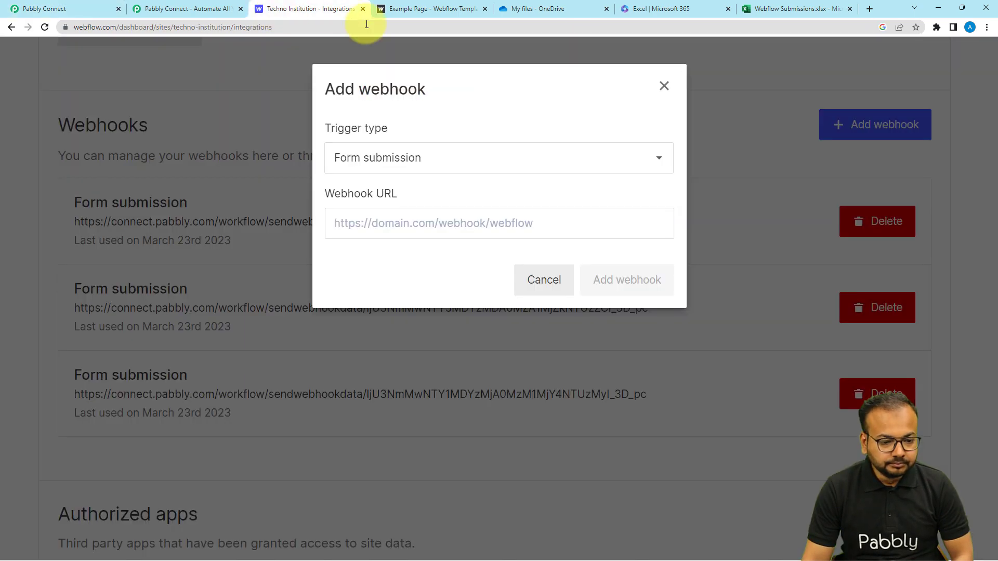
{"action": "right_click", "coordinate": [372, 223]}
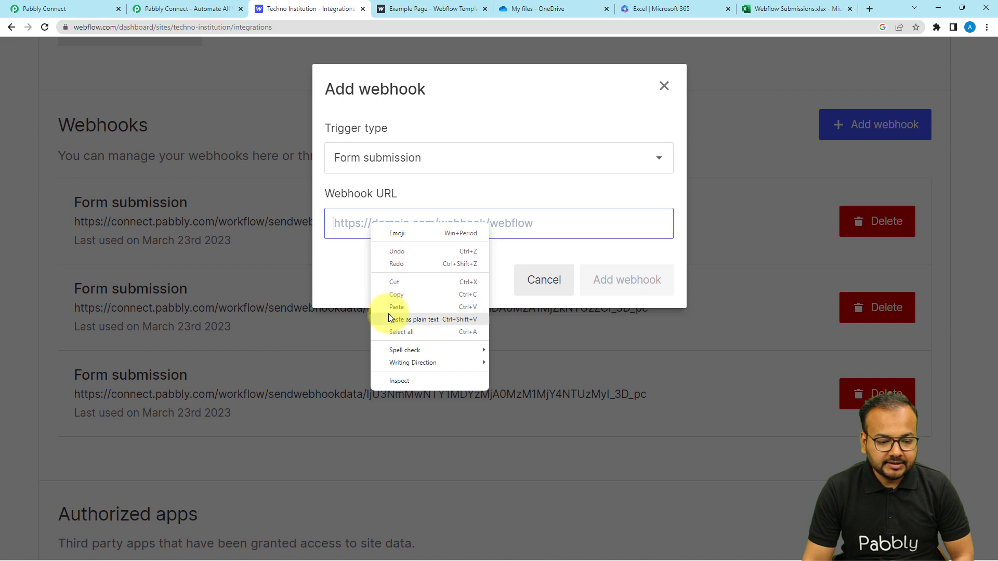
{"action": "left_click", "coordinate": [388, 317]}
{"action": "left_click", "coordinate": [630, 283]}
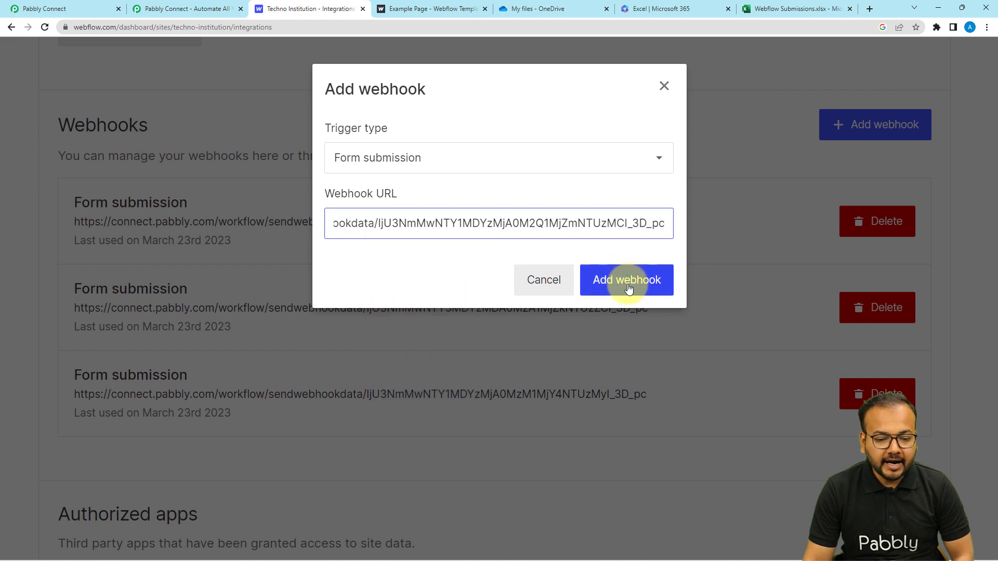
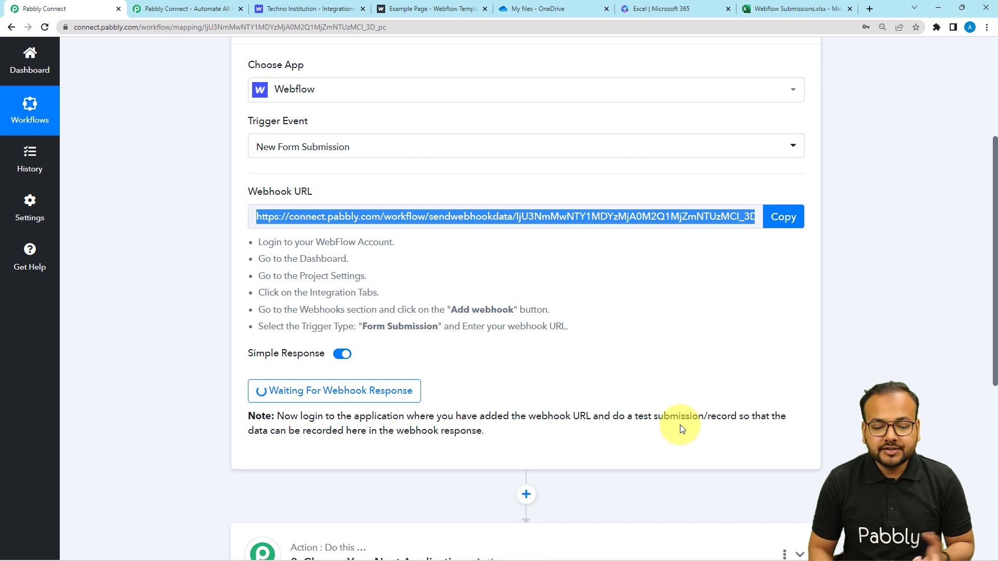
Submit the Techno Institution site's course form with the name "Dummy Name" and a dummy e-mail address, and return to the Pabbly Connect workflow.
{"action": "left_click", "coordinate": [423, 10]}
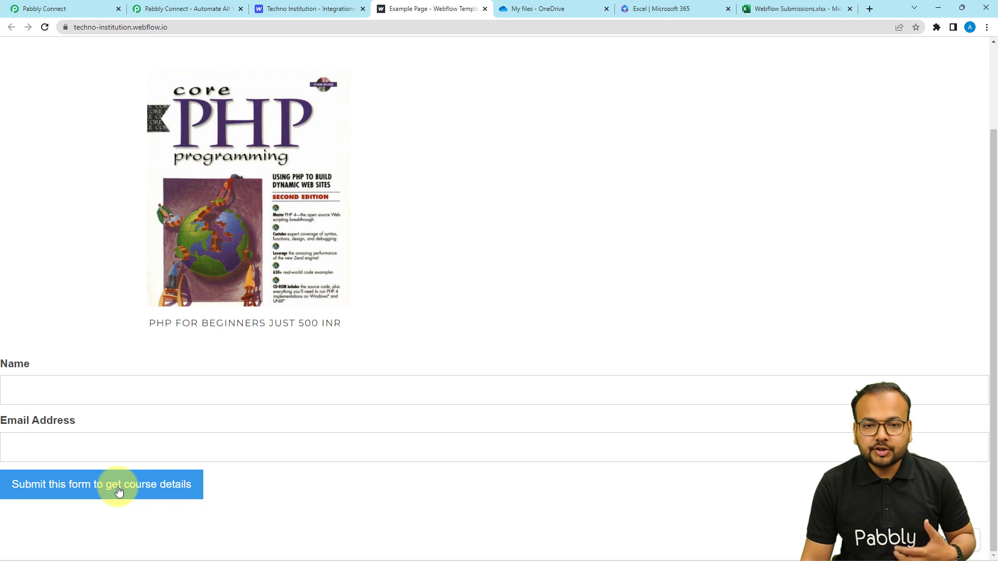
{"action": "left_click", "coordinate": [135, 400]}
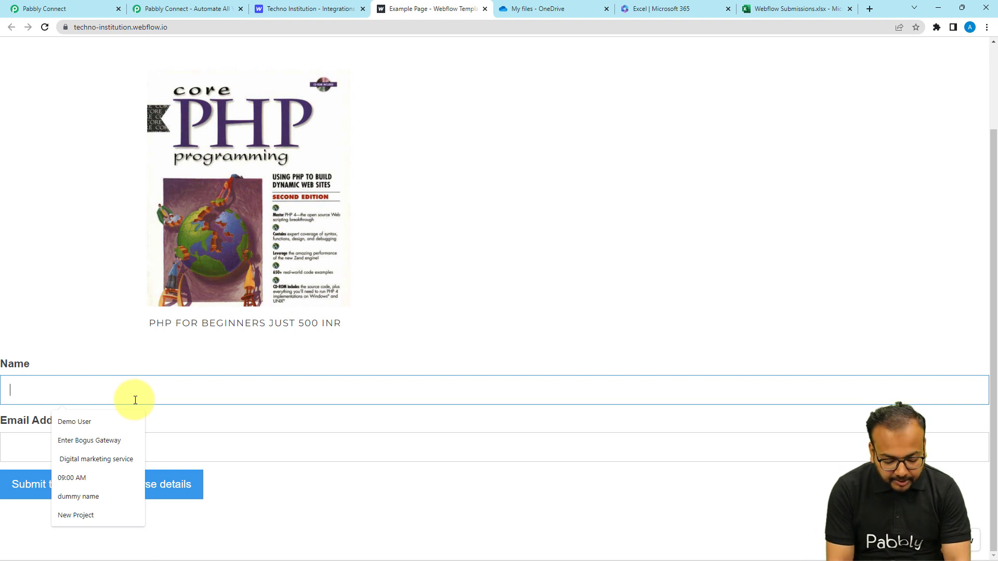
{"action": "type", "text": "Dummy Name"}
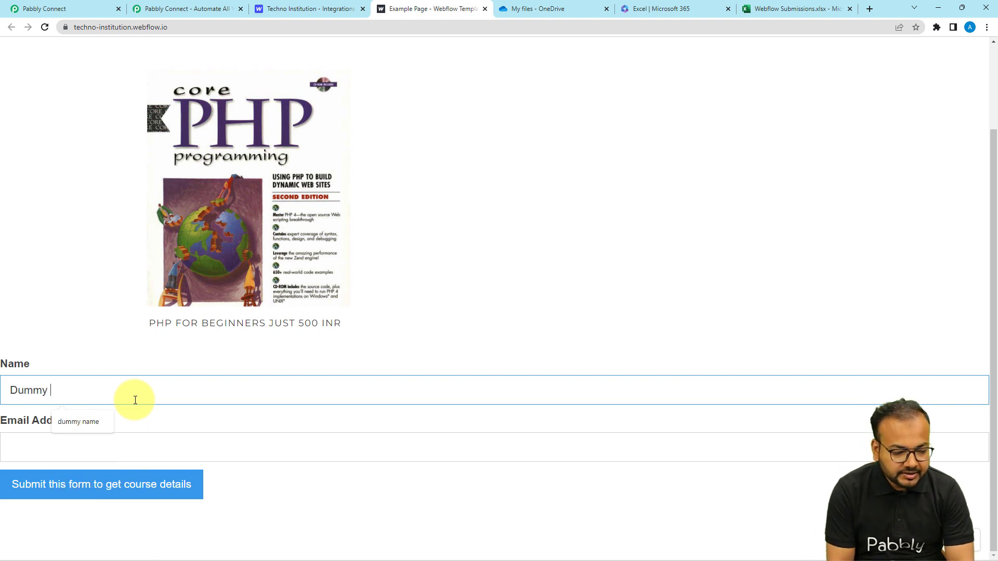
{"action": "left_click", "coordinate": [136, 442]}
{"action": "type", "text": "Dum"}
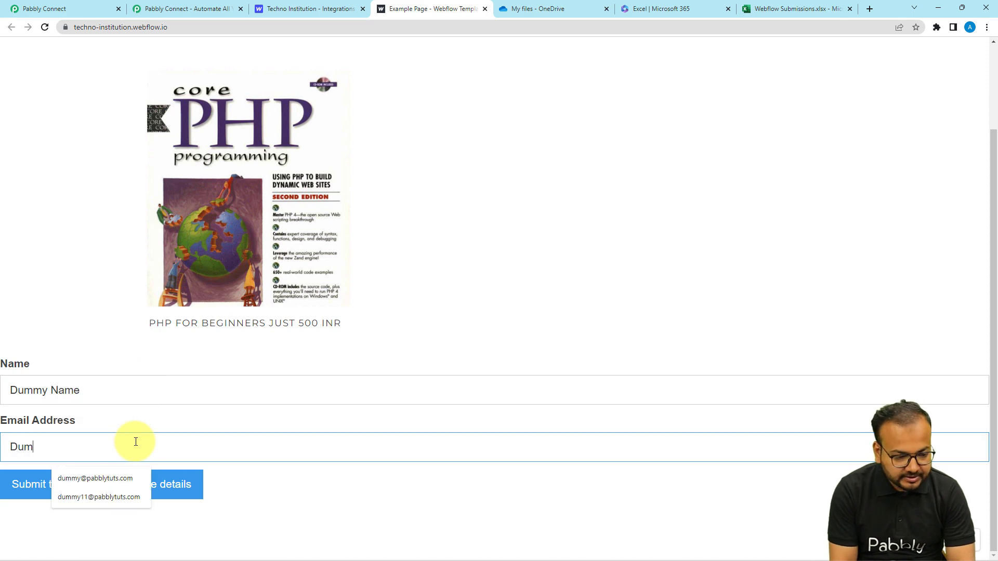
{"action": "left_click", "coordinate": [128, 474]}
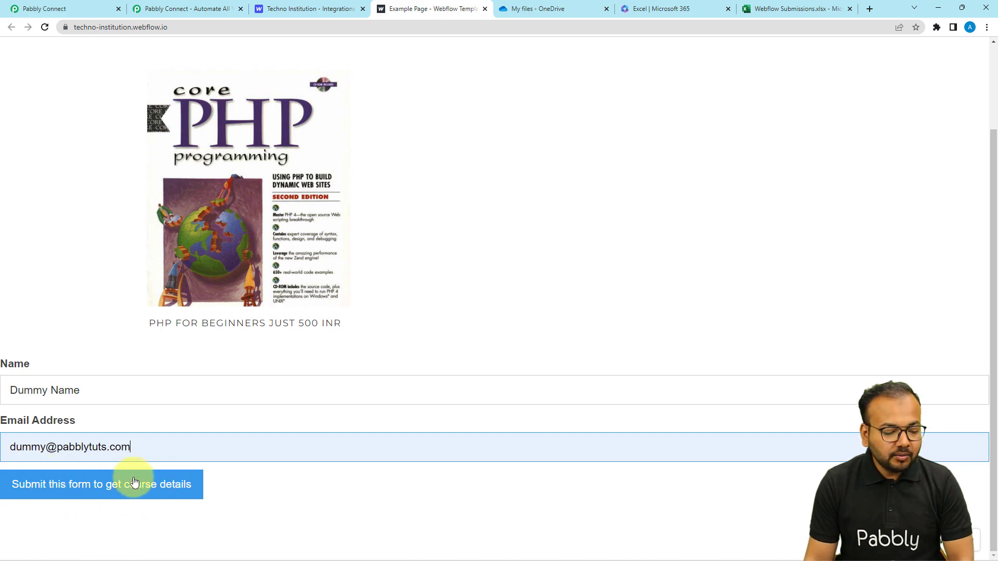
{"action": "left_click", "coordinate": [99, 480]}
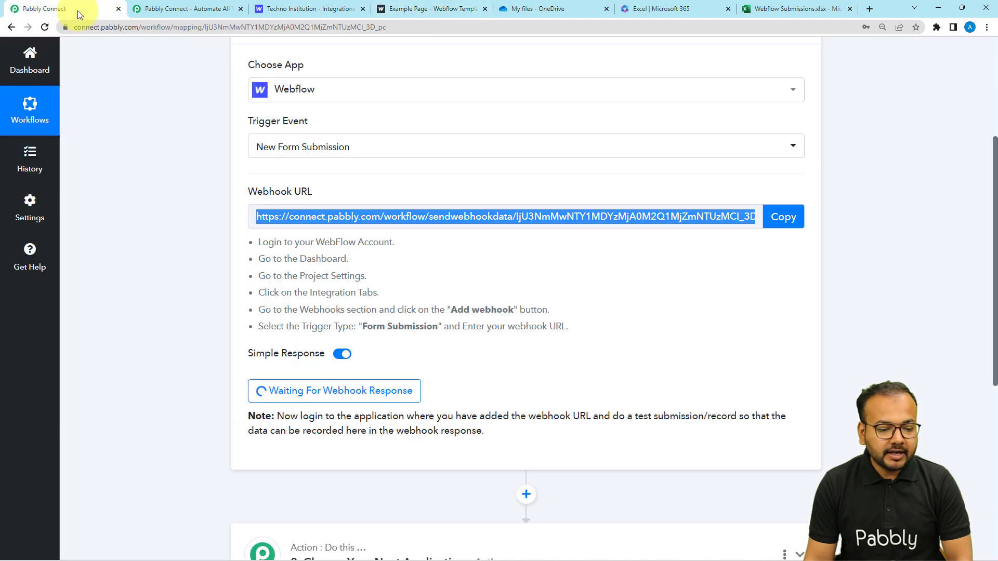
{"action": "left_click", "coordinate": [77, 11]}
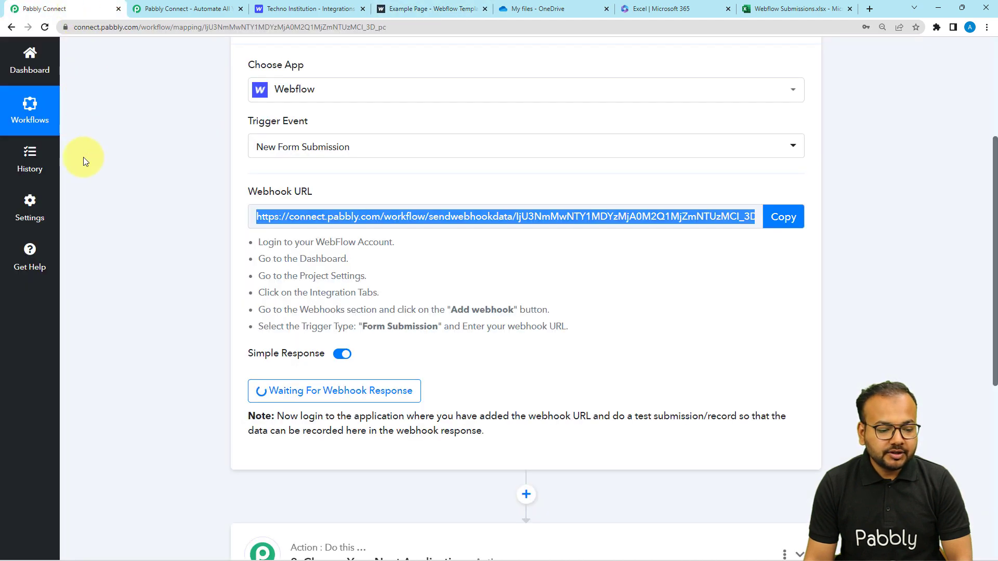
Review the captured webhook response and choose Microsoft Excel as the app for the workflow's action step.
{"action": "scroll", "coordinate": [95, 242], "scroll_direction": "down", "scroll_amount": 6}
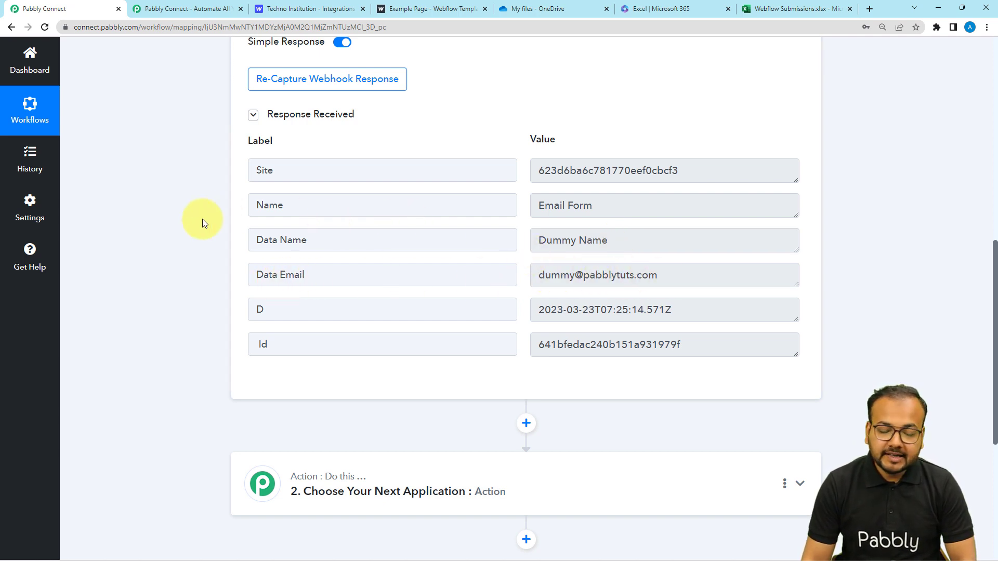
{"action": "scroll", "coordinate": [203, 221], "scroll_direction": "down", "scroll_amount": 1}
{"action": "scroll", "coordinate": [202, 223], "scroll_direction": "down", "scroll_amount": 2}
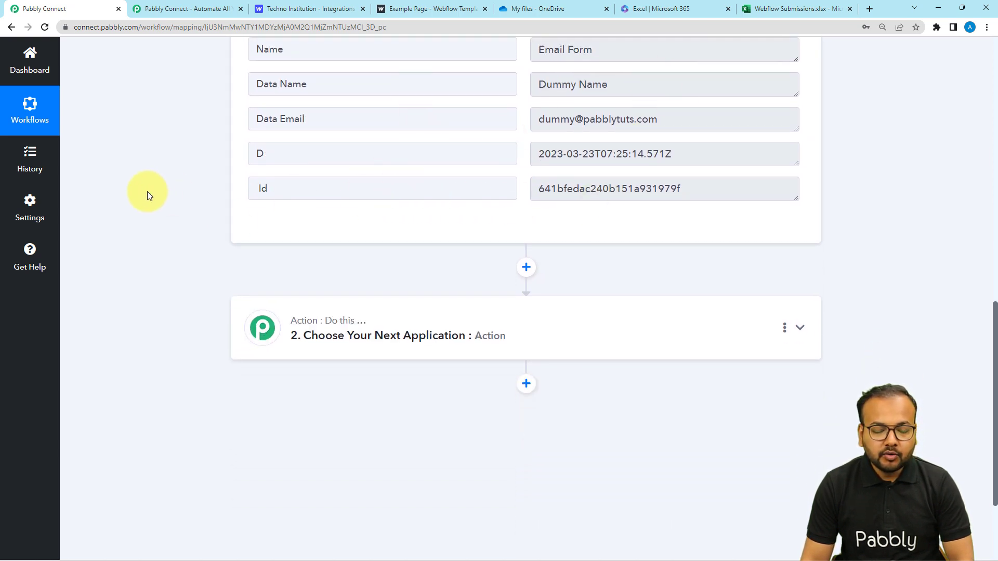
{"action": "scroll", "coordinate": [147, 191], "scroll_direction": "down", "scroll_amount": 1}
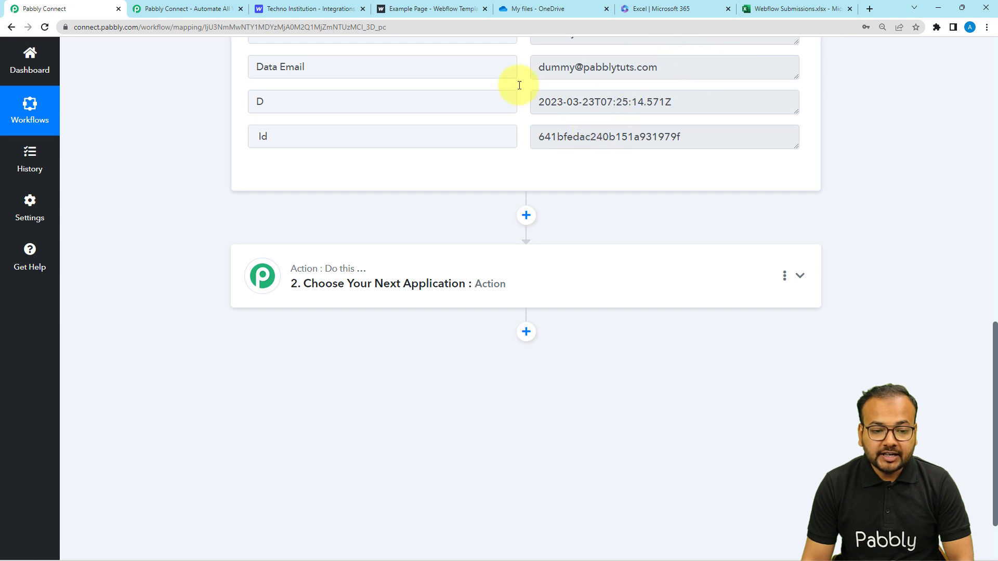
{"action": "left_click", "coordinate": [375, 281]}
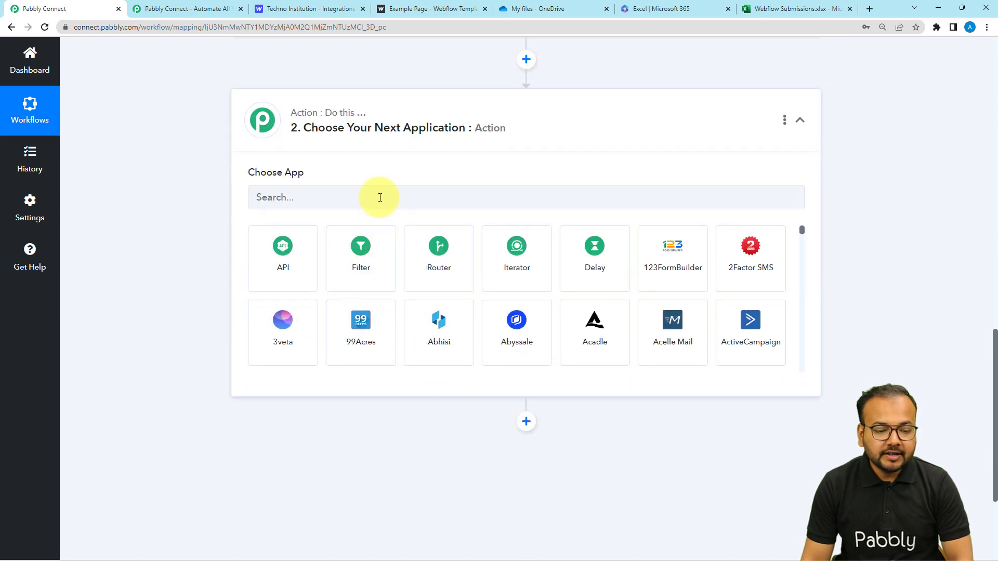
{"action": "left_click", "coordinate": [381, 198]}
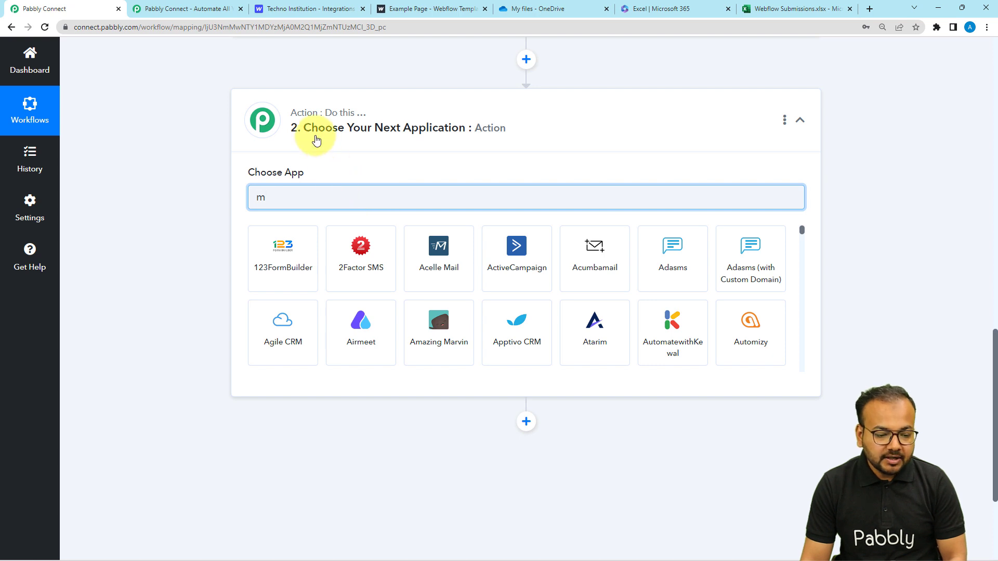
{"action": "type", "text": "m"}
{"action": "key", "text": "BackSpace"}
{"action": "type", "text": "e"}
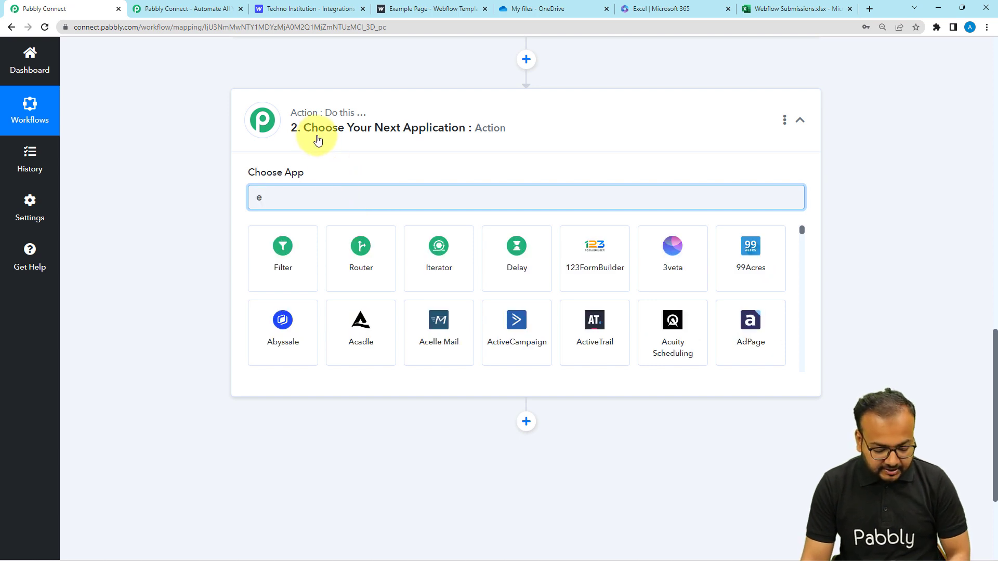
{"action": "type", "text": "xc"}
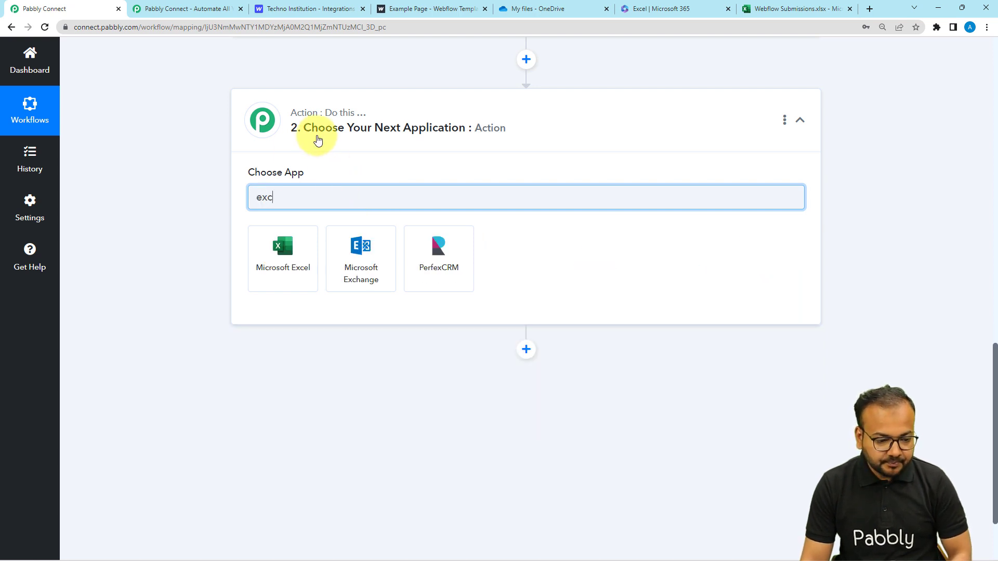
{"action": "left_click", "coordinate": [302, 245]}
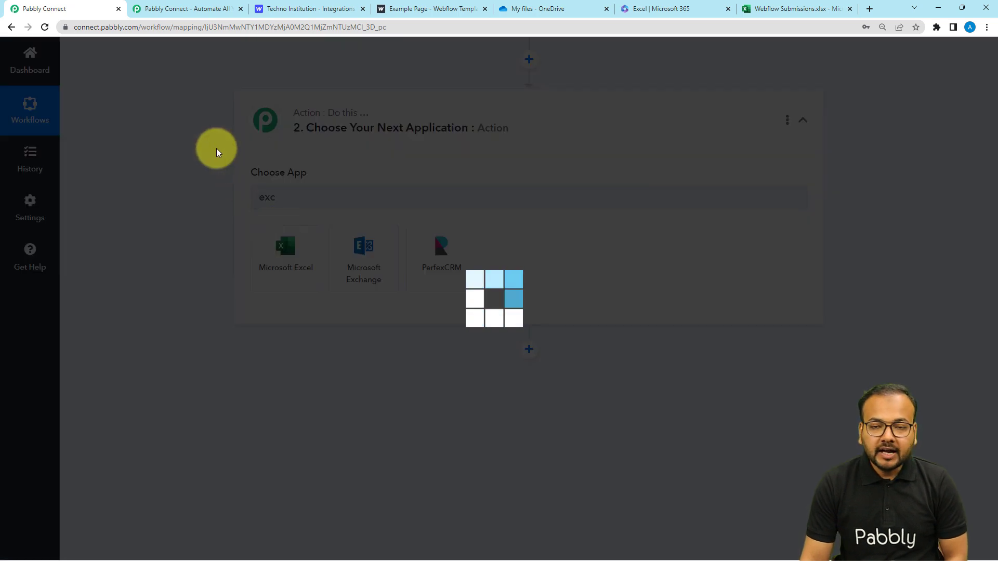
Set the Microsoft Excel action event to Add Row To Worksheet.
{"action": "scroll", "coordinate": [256, 178], "scroll_direction": "down", "scroll_amount": 2}
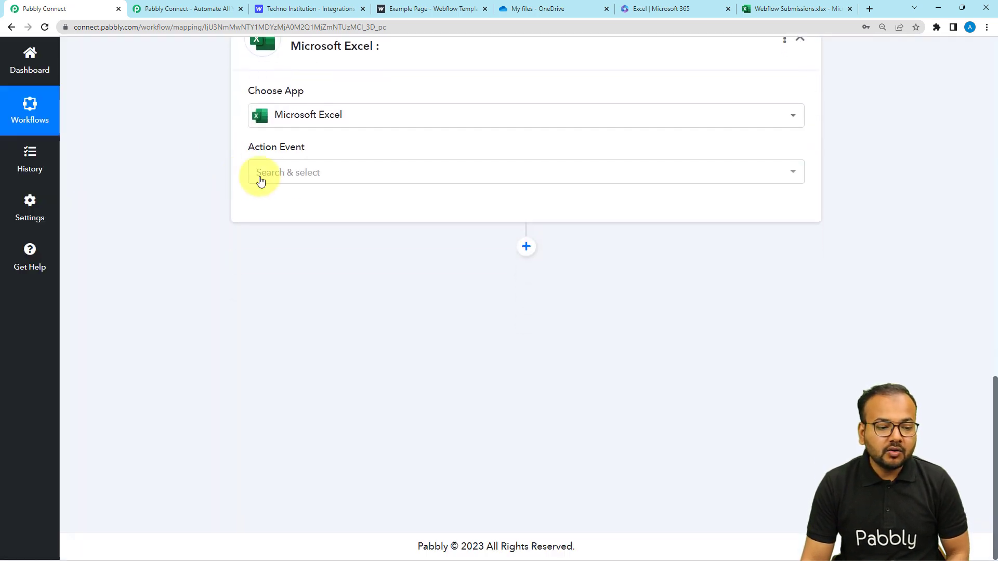
{"action": "left_click", "coordinate": [298, 179]}
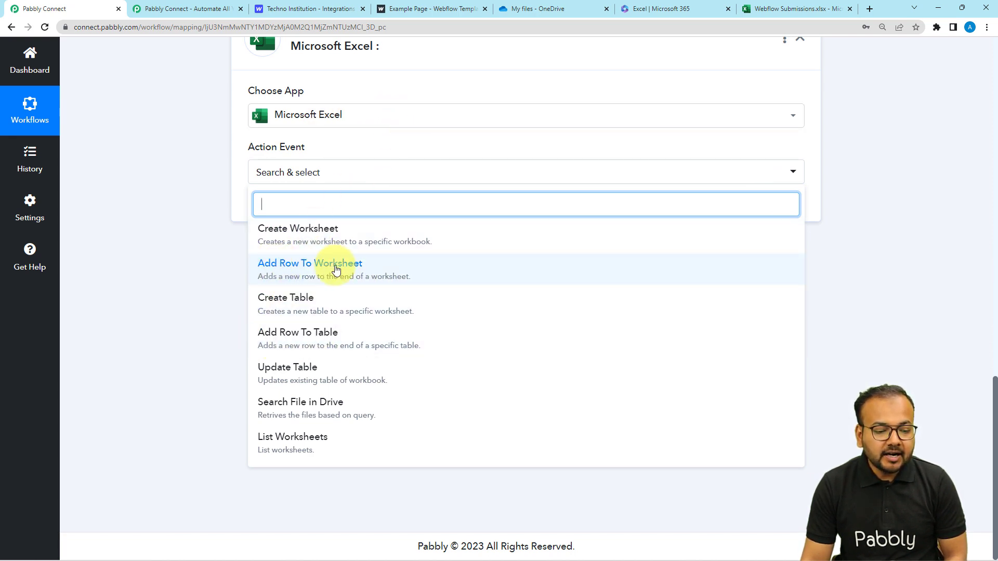
{"action": "left_click", "coordinate": [306, 265]}
Connect the action through a new Microsoft Excel connection and grant Pabbly Connect the requested Microsoft account permissions.
{"action": "left_click", "coordinate": [267, 265]}
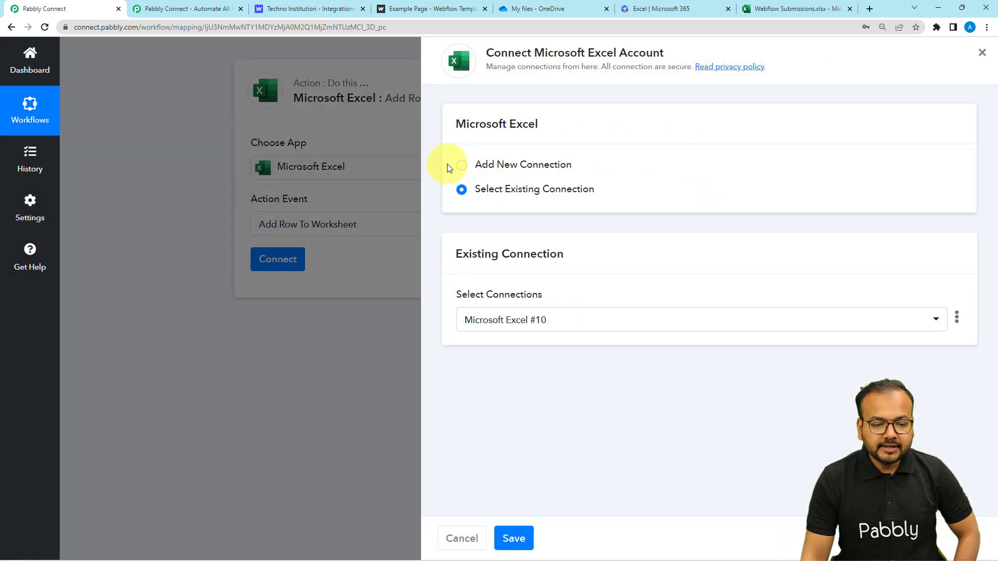
{"action": "left_click", "coordinate": [460, 169]}
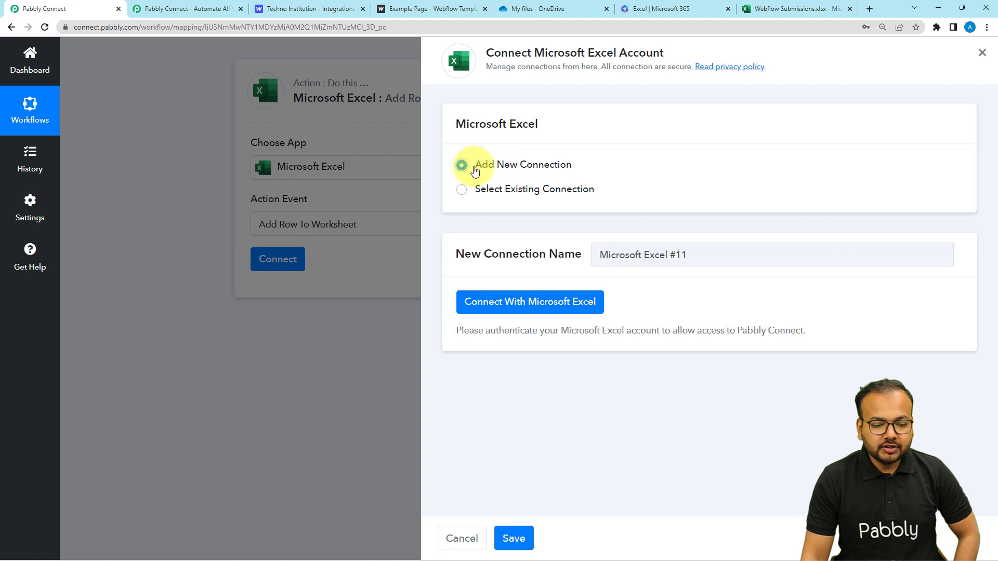
{"action": "left_click", "coordinate": [502, 309]}
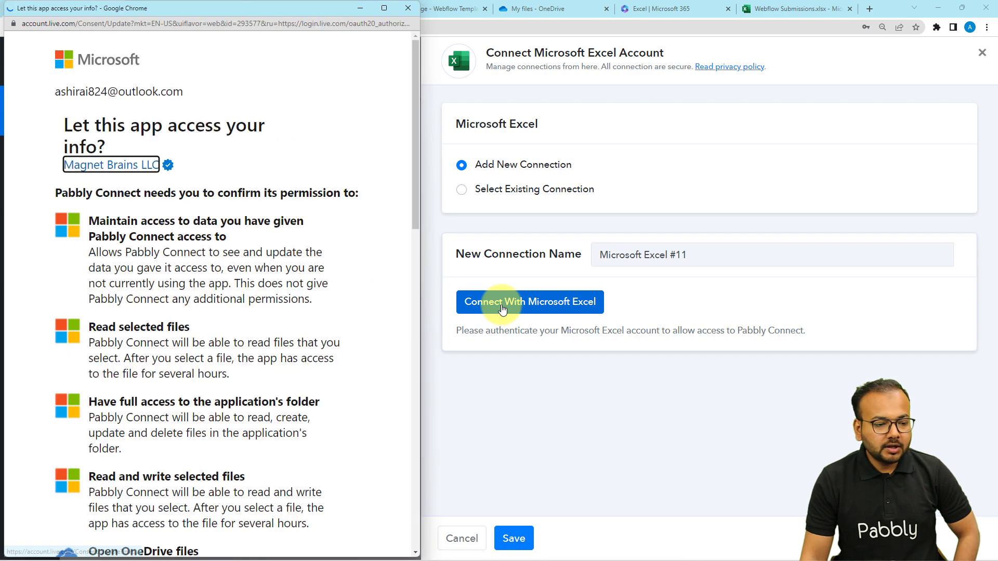
{"action": "scroll", "coordinate": [244, 252], "scroll_direction": "down", "scroll_amount": 2}
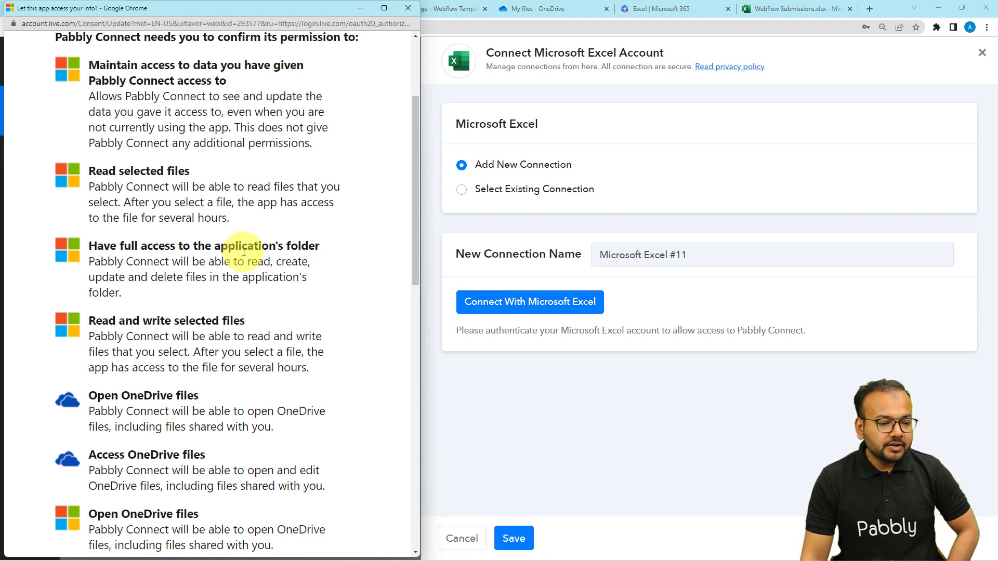
{"action": "scroll", "coordinate": [244, 251], "scroll_direction": "down", "scroll_amount": 14}
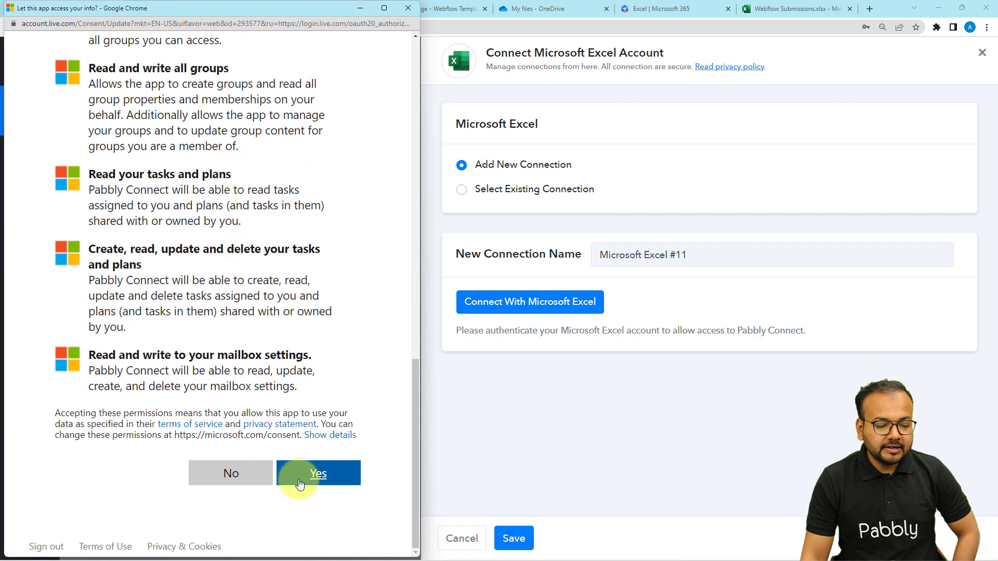
{"action": "left_click", "coordinate": [297, 475]}
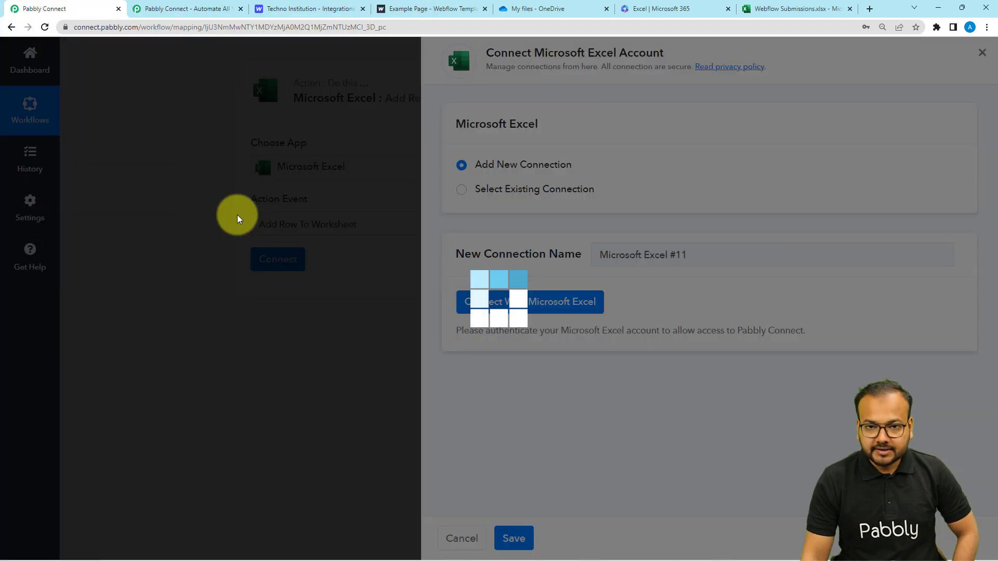
Check the workbook's name in Excel and select Webflow Submissions.xlsx as the action's workbook.
{"action": "scroll", "coordinate": [184, 222], "scroll_direction": "down", "scroll_amount": 1}
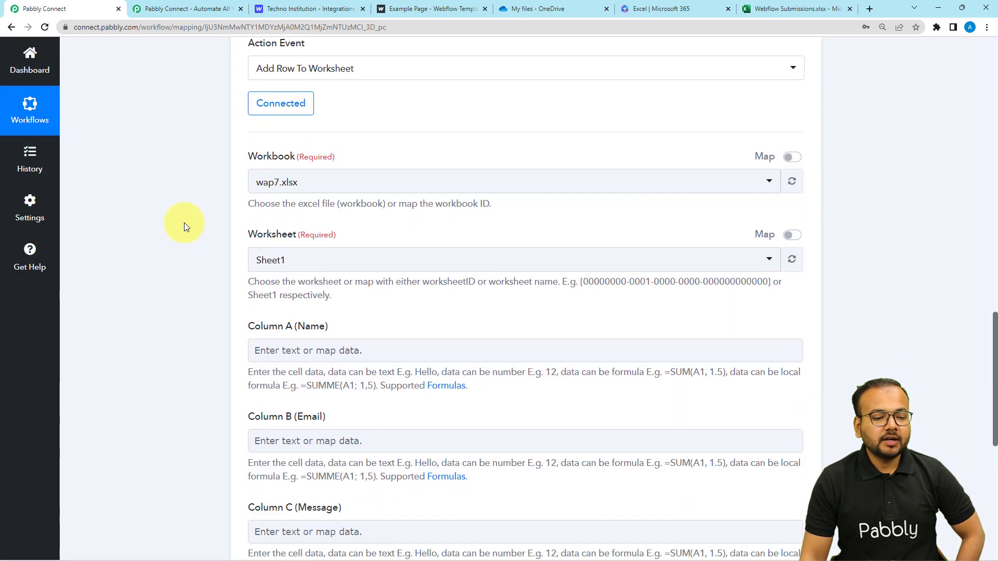
{"action": "left_click", "coordinate": [300, 183]}
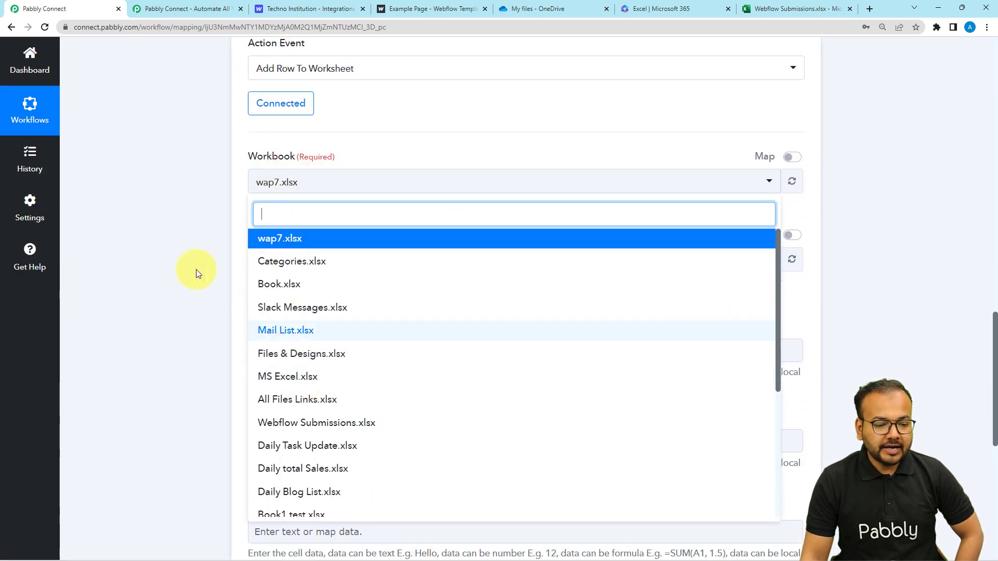
{"action": "left_click", "coordinate": [172, 257]}
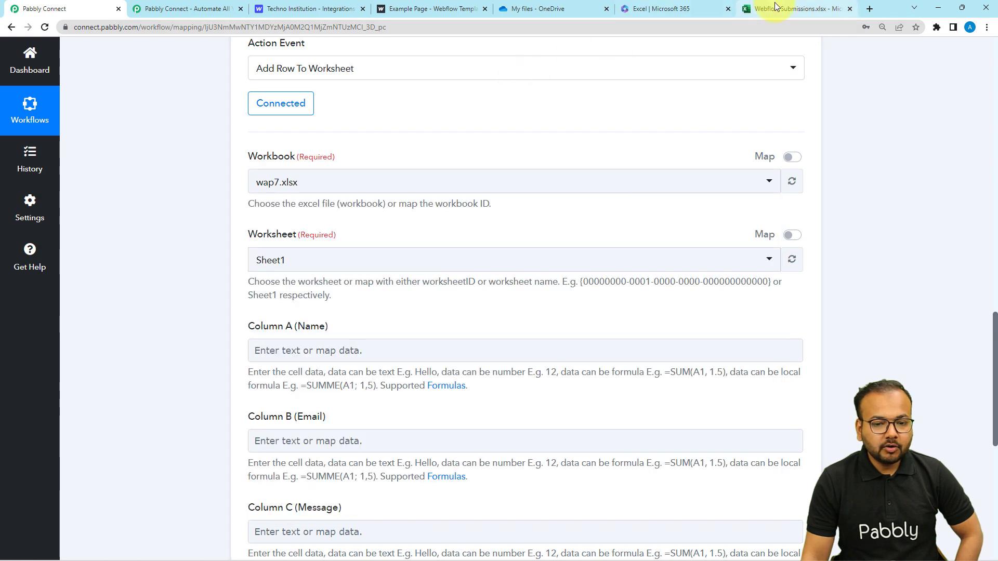
{"action": "left_click", "coordinate": [793, 9]}
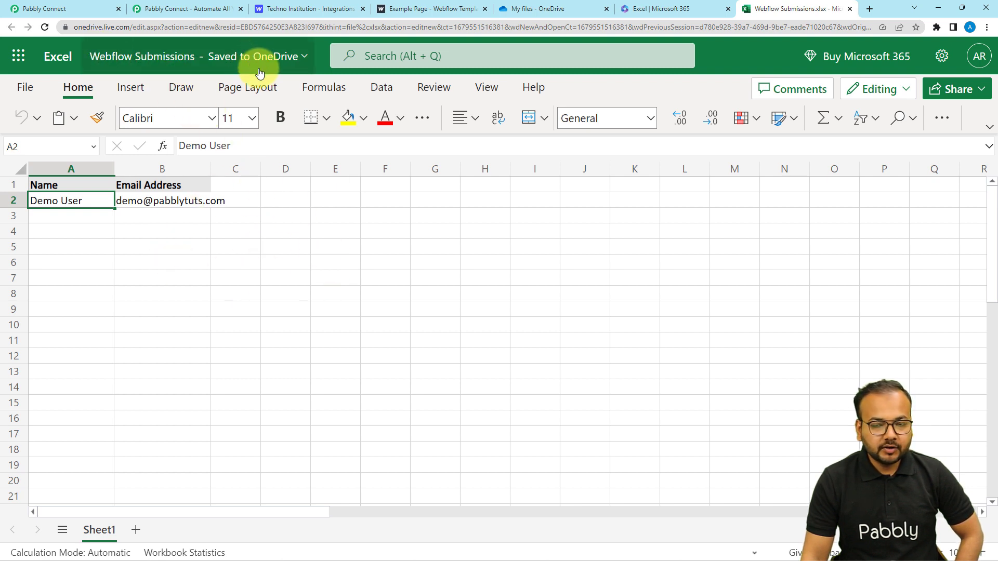
{"action": "left_click", "coordinate": [89, 5]}
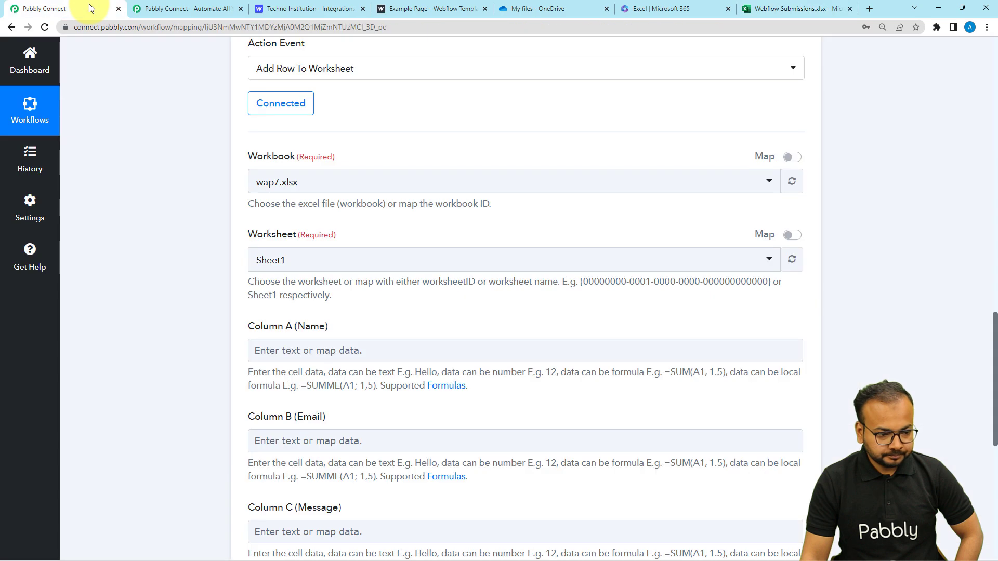
{"action": "left_click", "coordinate": [343, 189]}
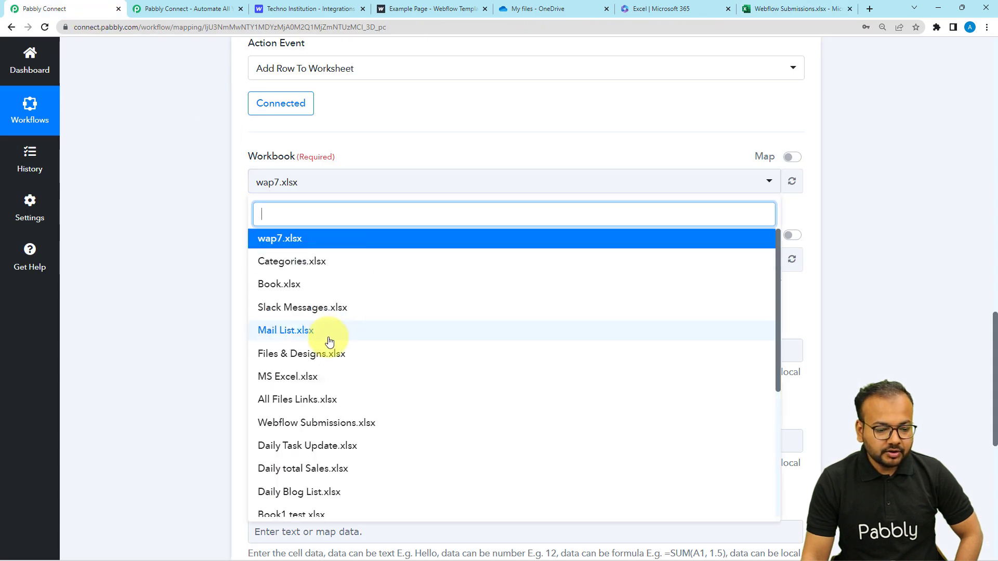
{"action": "type", "text": "web"}
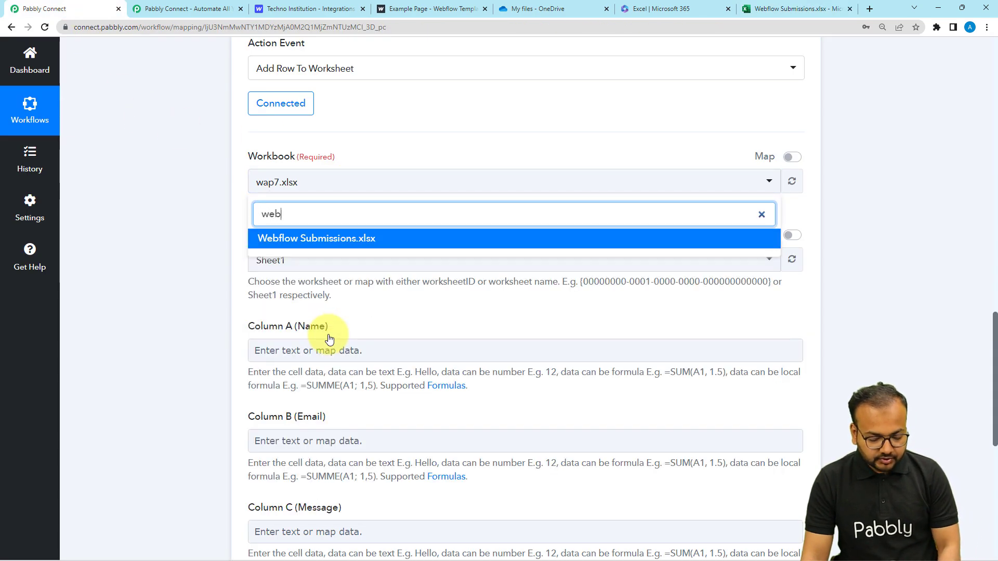
{"action": "left_click", "coordinate": [295, 239]}
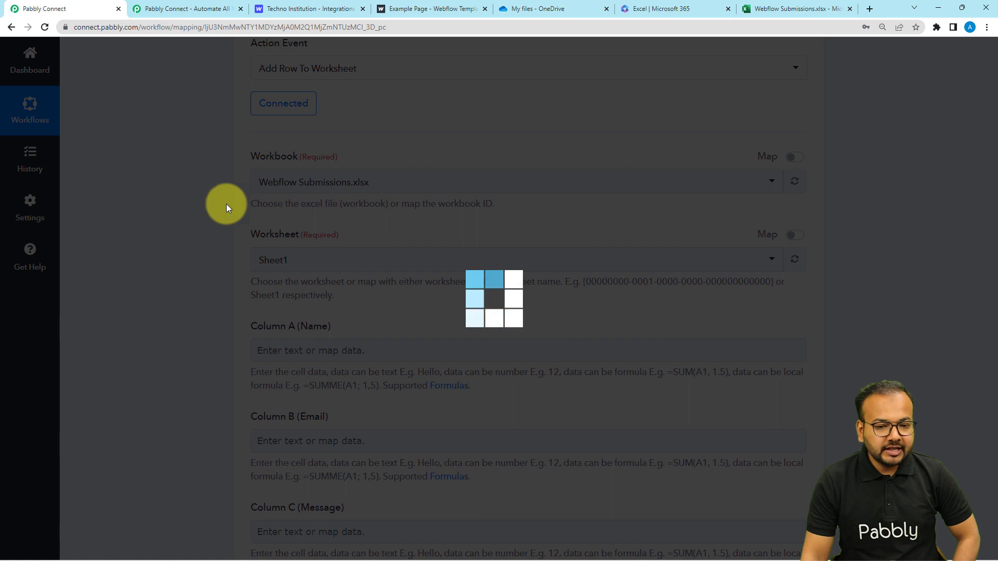
Check the sheet name in the Excel workbook against the worksheet choices offered for the action.
{"action": "left_click", "coordinate": [768, 4]}
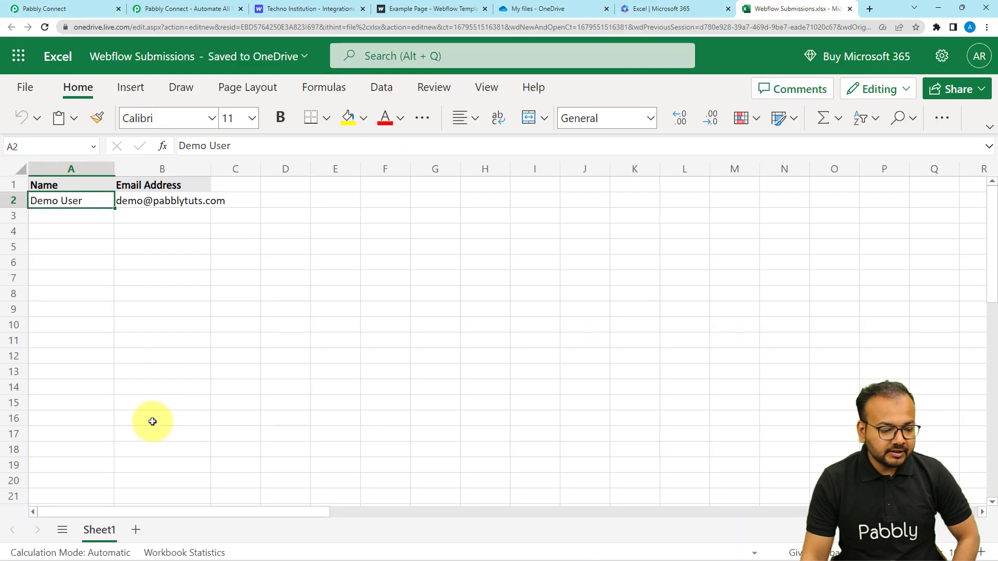
{"action": "left_click", "coordinate": [52, 8]}
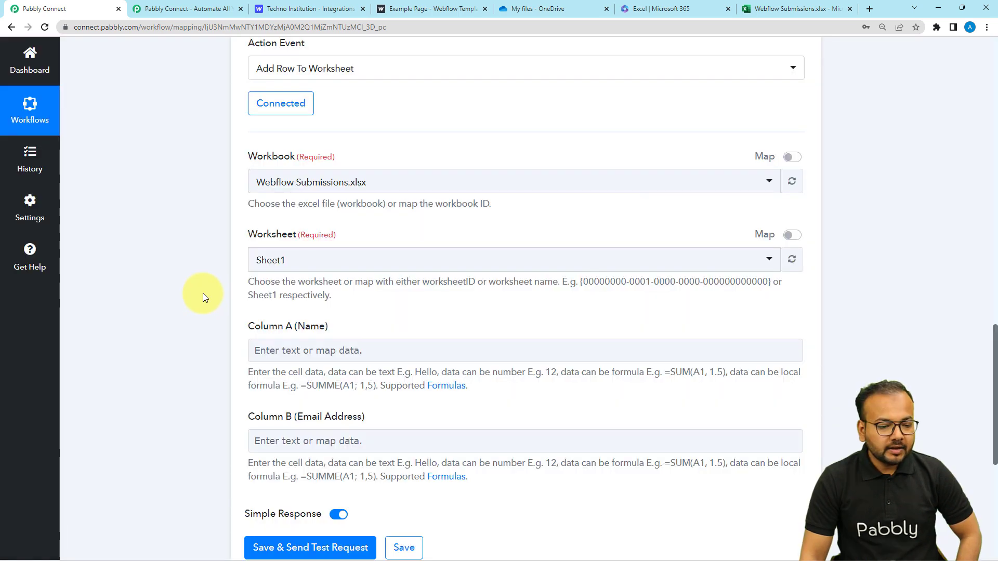
{"action": "left_click", "coordinate": [295, 261]}
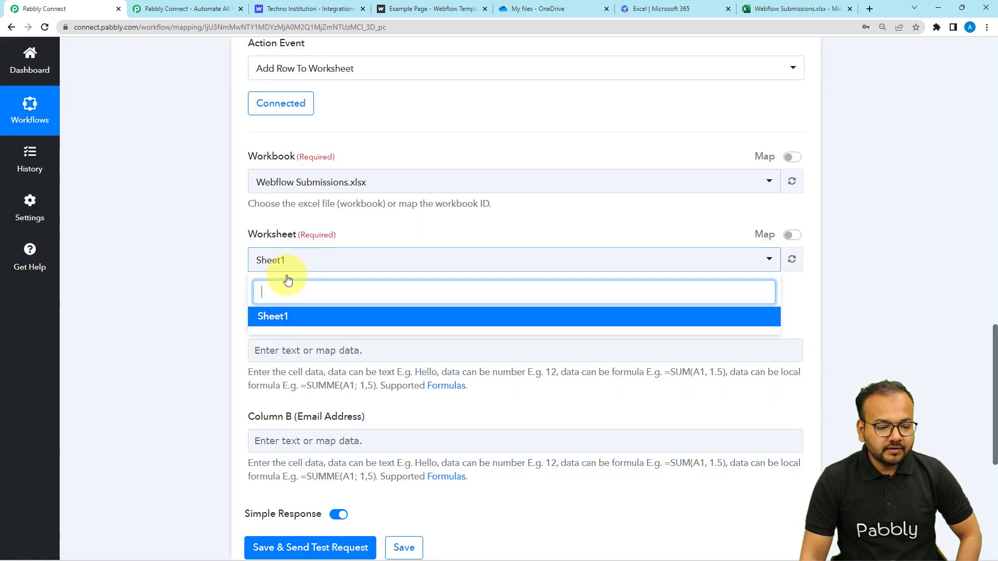
{"action": "left_click", "coordinate": [210, 292]}
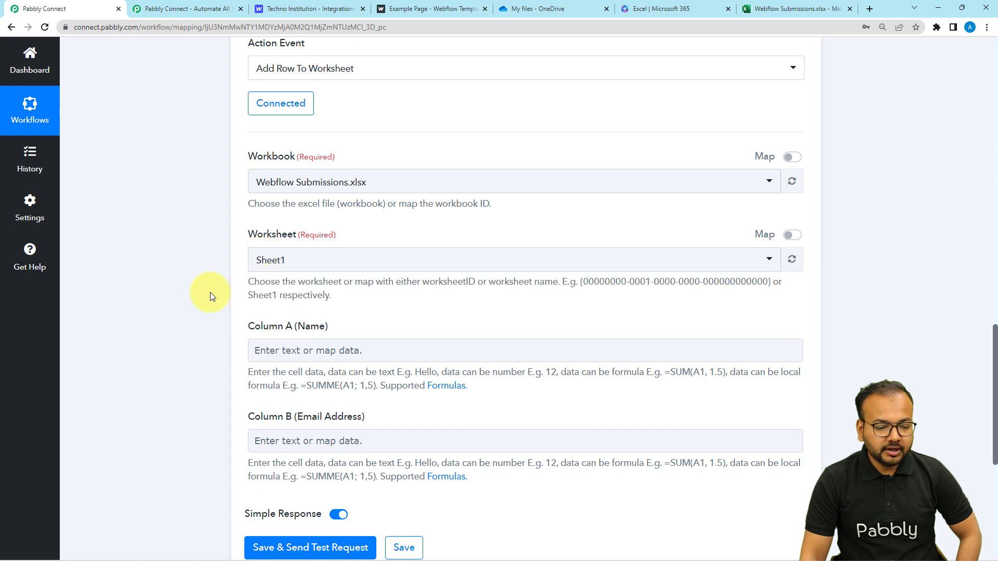
Compare the action's Name and Email Address column fields with the Excel headers and the captured webhook response.
{"action": "scroll", "coordinate": [210, 292], "scroll_direction": "down", "scroll_amount": 2}
{"action": "left_click", "coordinate": [275, 247]}
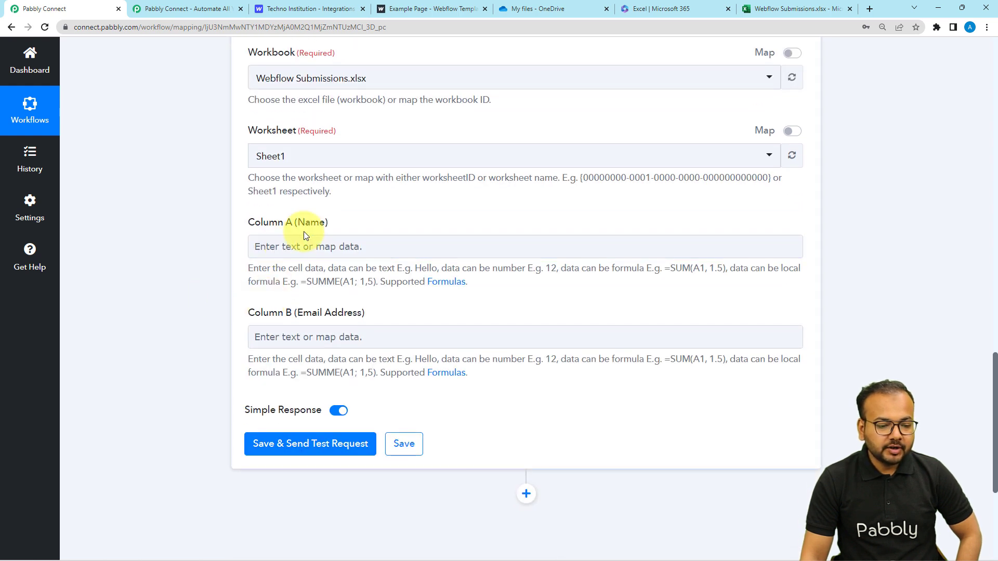
{"action": "left_click", "coordinate": [281, 311]}
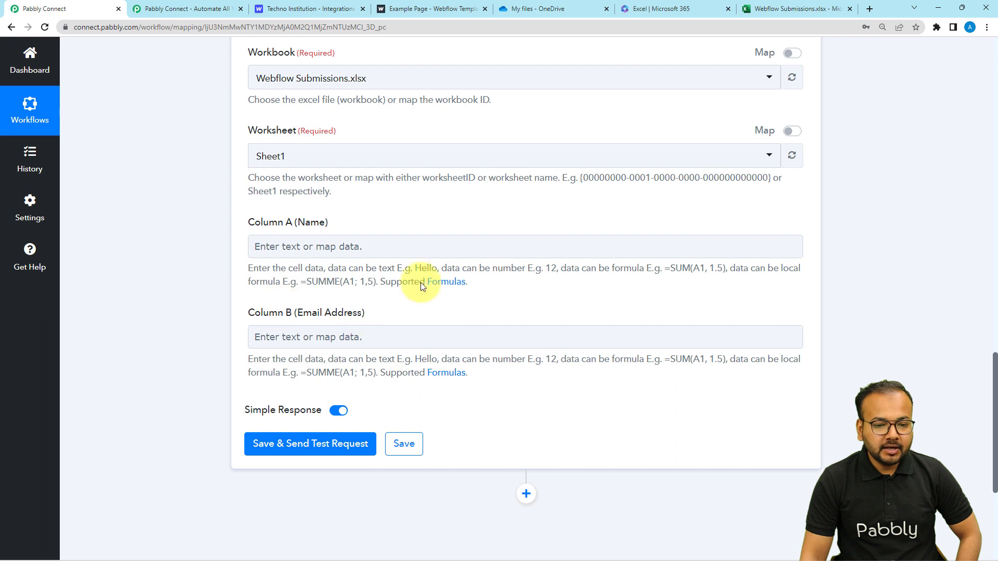
{"action": "left_click", "coordinate": [747, 10]}
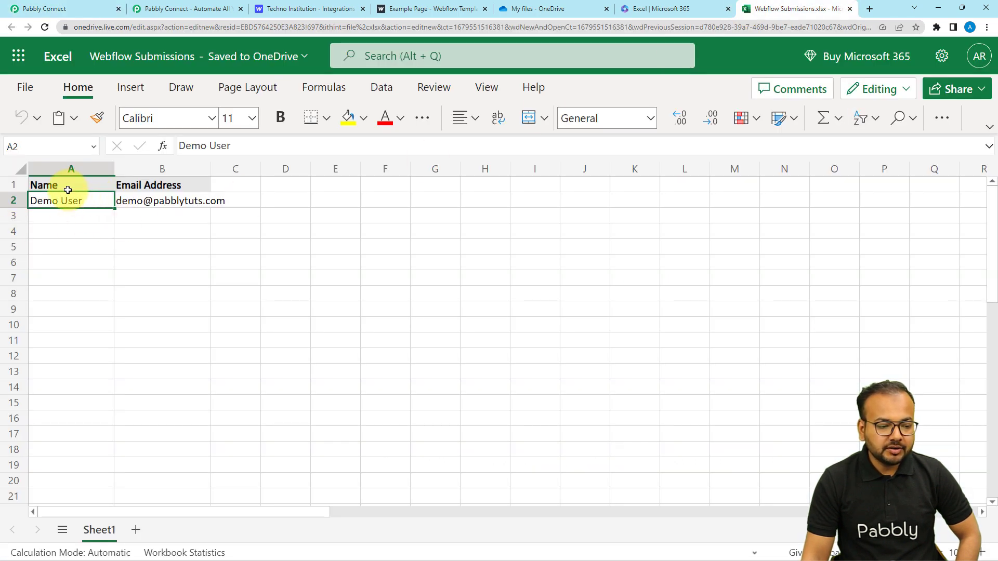
{"action": "left_click", "coordinate": [83, 10]}
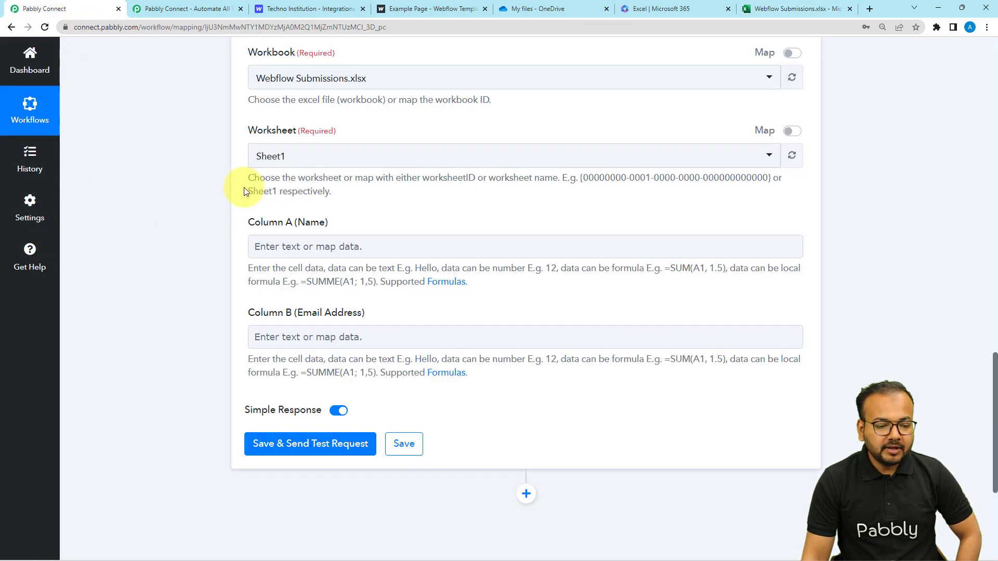
{"action": "scroll", "coordinate": [202, 270], "scroll_direction": "up", "scroll_amount": 14}
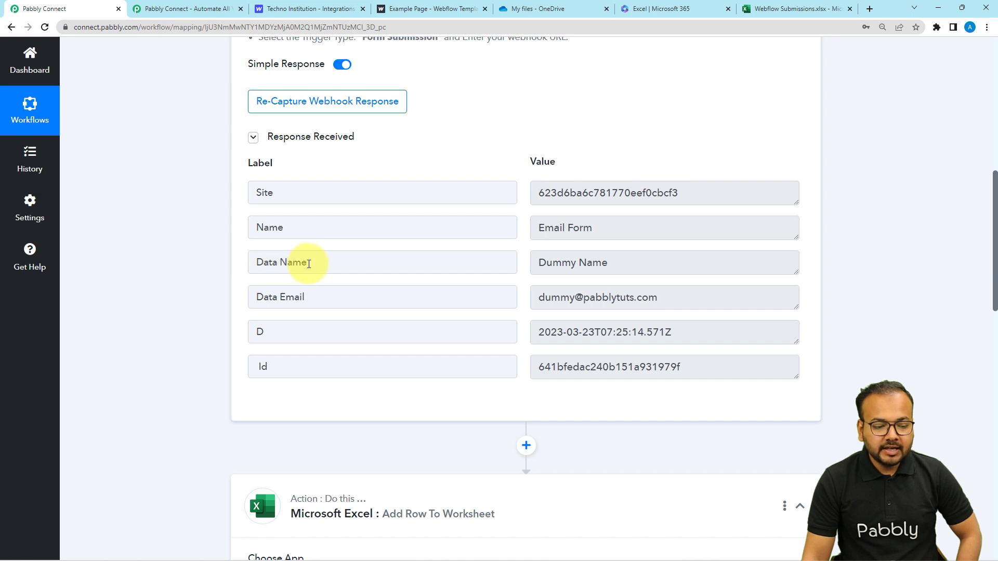
{"action": "scroll", "coordinate": [155, 304], "scroll_direction": "down", "scroll_amount": 10}
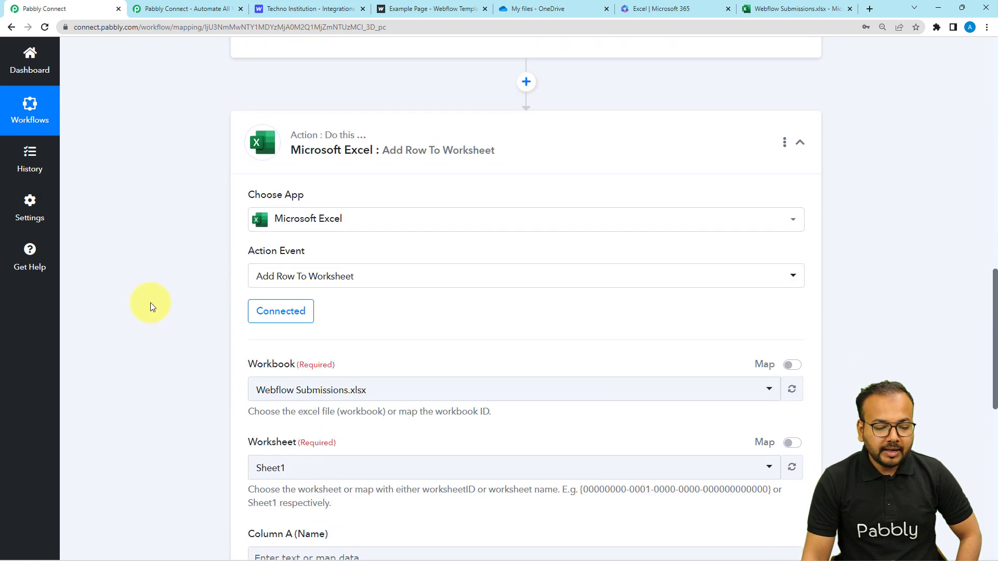
{"action": "scroll", "coordinate": [151, 303], "scroll_direction": "down", "scroll_amount": 2}
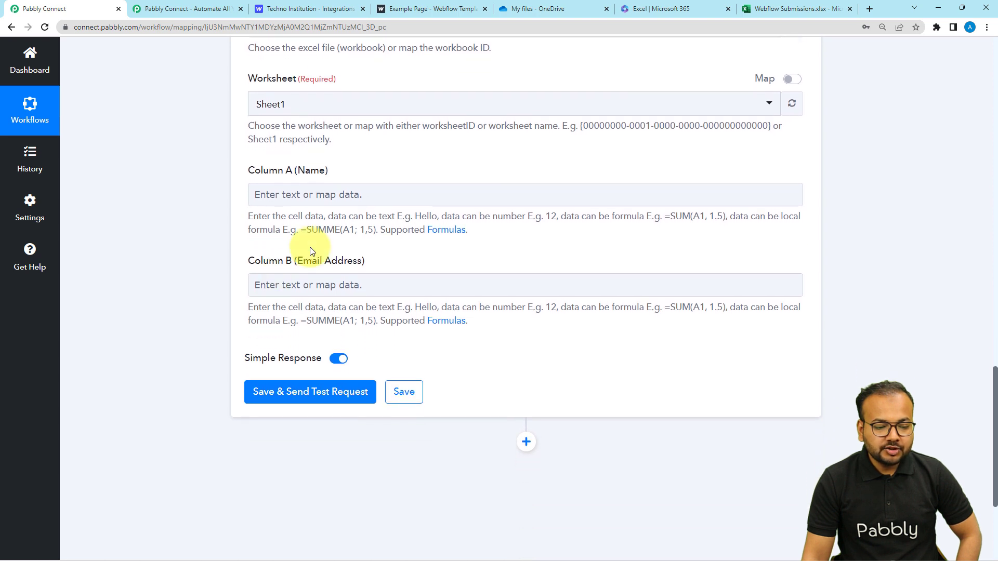
Map the action's Column A (Name) field to the Name value from the Webflow form submission.
{"action": "left_click", "coordinate": [308, 192]}
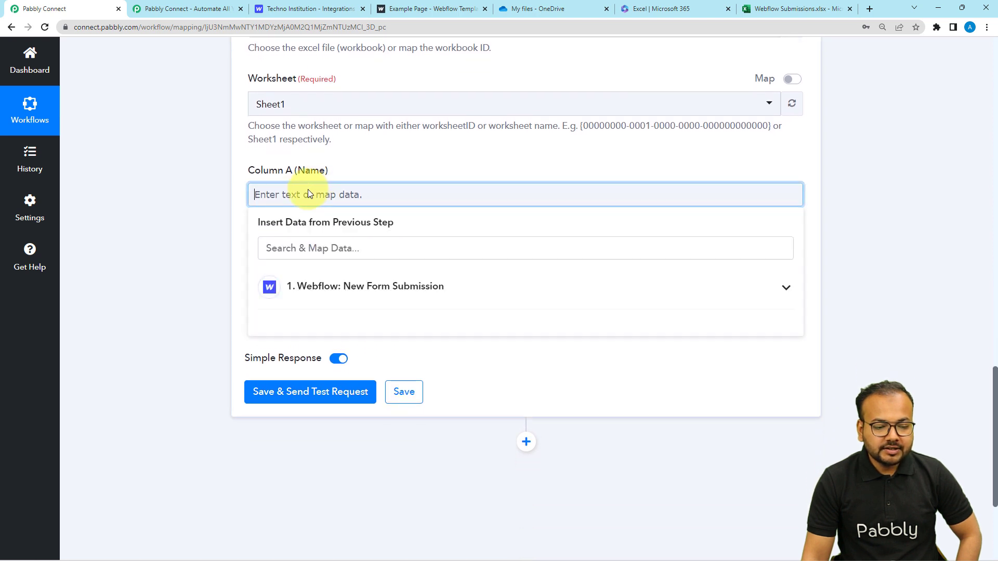
{"action": "left_click", "coordinate": [327, 301]}
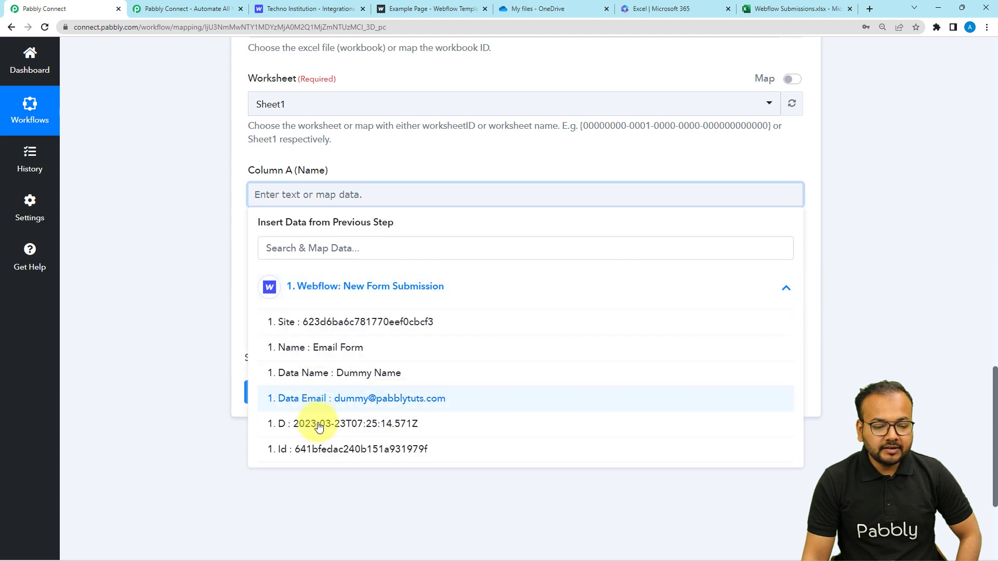
{"action": "left_click", "coordinate": [292, 350]}
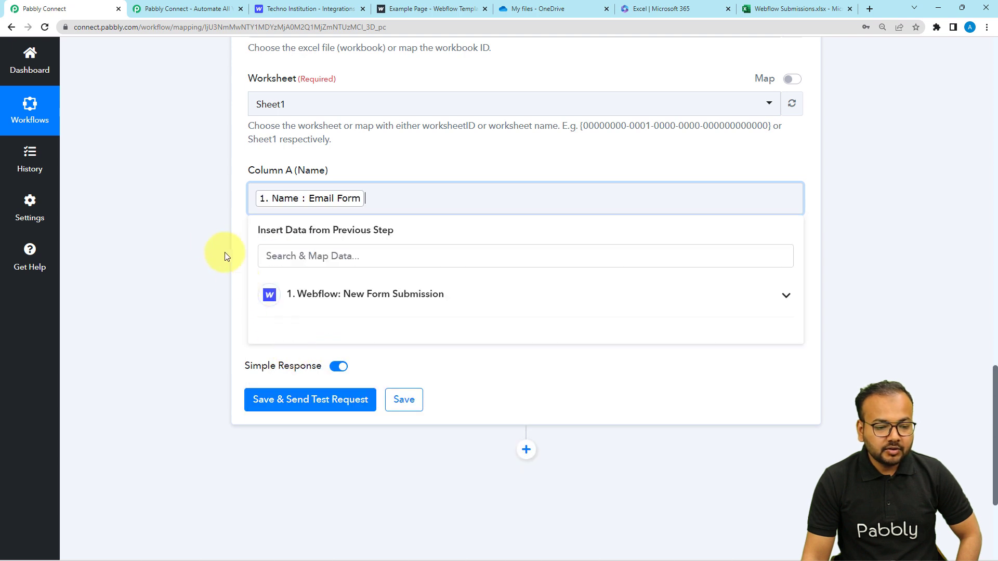
{"action": "left_click", "coordinate": [211, 245]}
Map the action's Column B (Email Address) field to the Data Email value from the Webflow form submission.
{"action": "left_click", "coordinate": [270, 292]}
{"action": "scroll", "coordinate": [269, 292], "scroll_direction": "down", "scroll_amount": 2}
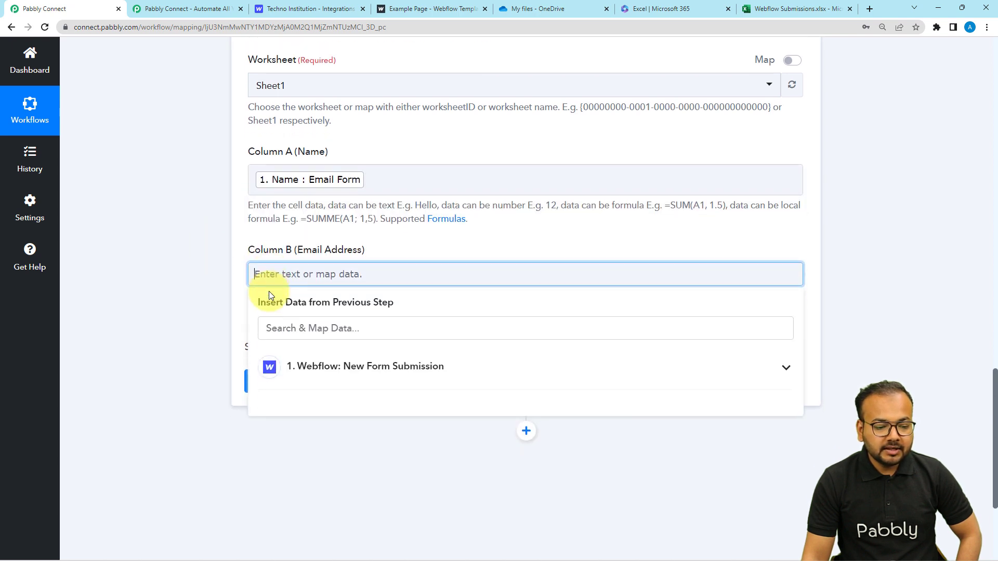
{"action": "left_click", "coordinate": [295, 288]}
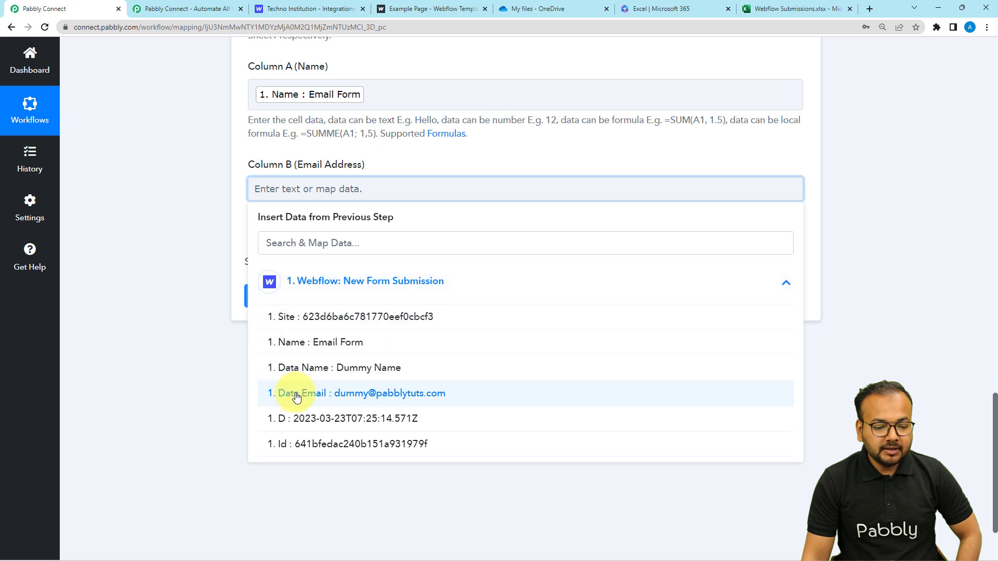
{"action": "left_click", "coordinate": [333, 393]}
{"action": "left_click", "coordinate": [136, 255]}
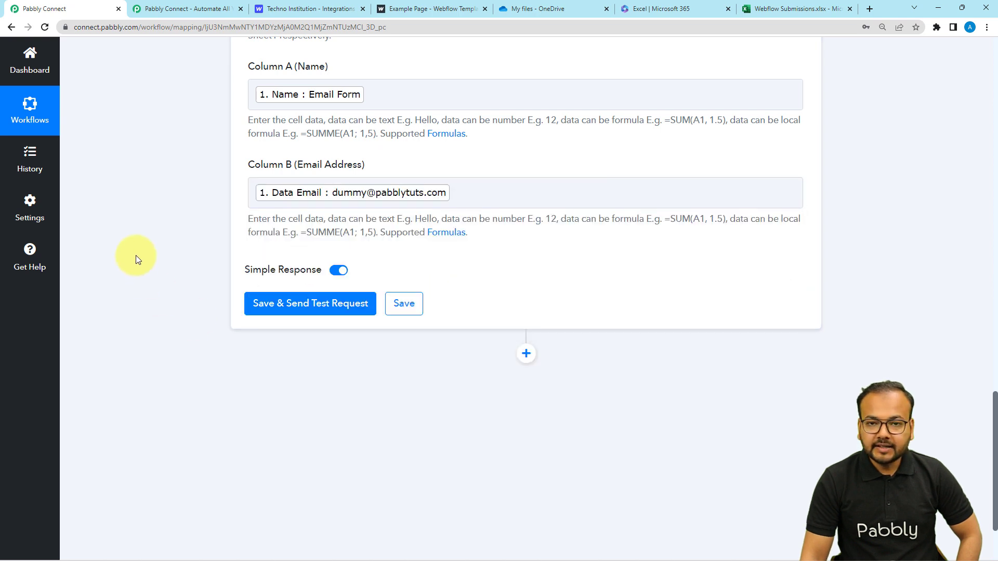
Check both column mappings against the Excel sheet's headers, save the action and send a test request.
{"action": "scroll", "coordinate": [136, 254], "scroll_direction": "up", "scroll_amount": 1}
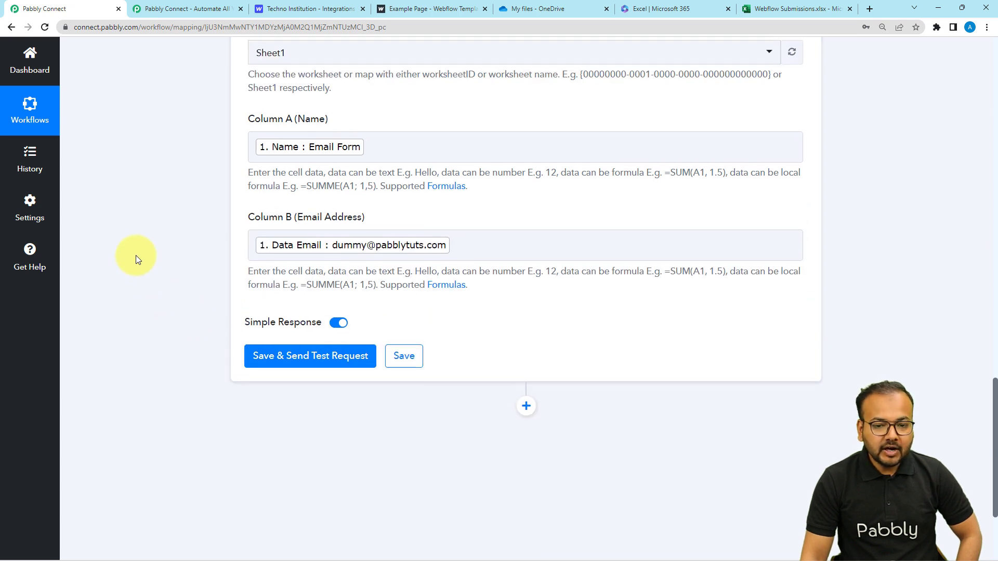
{"action": "scroll", "coordinate": [135, 254], "scroll_direction": "up", "scroll_amount": 1}
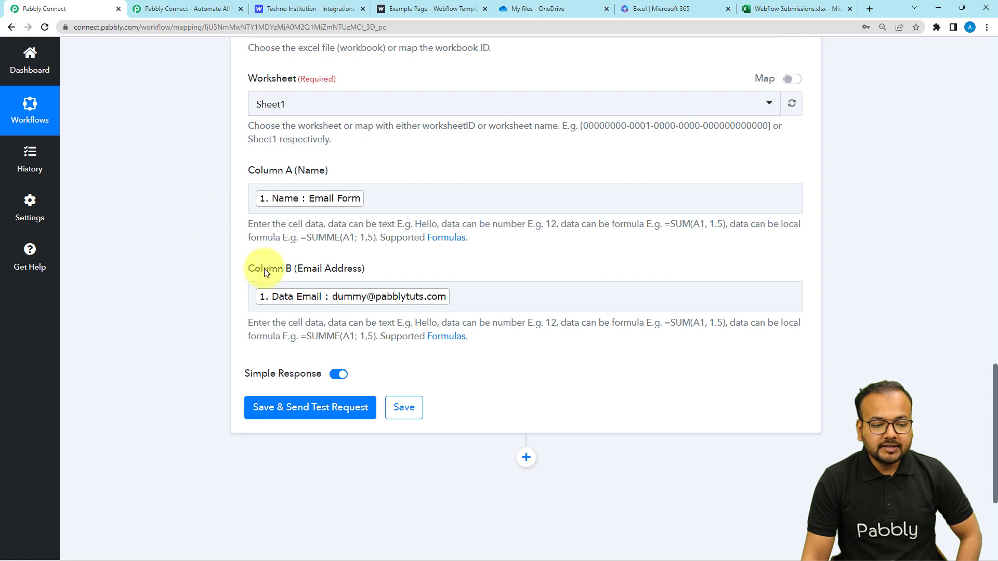
{"action": "left_click", "coordinate": [767, 11]}
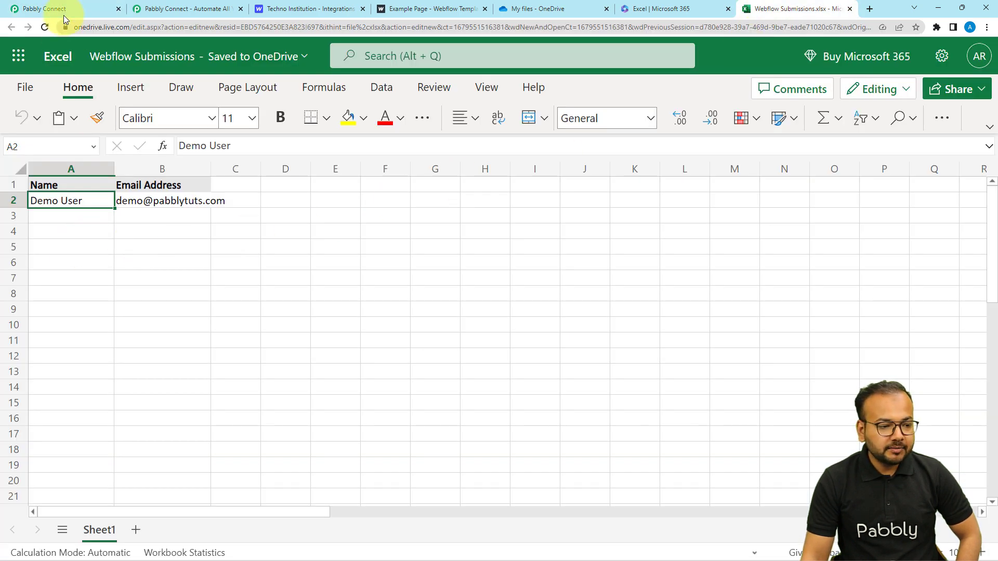
{"action": "left_click", "coordinate": [45, 8]}
{"action": "left_click", "coordinate": [258, 421]}
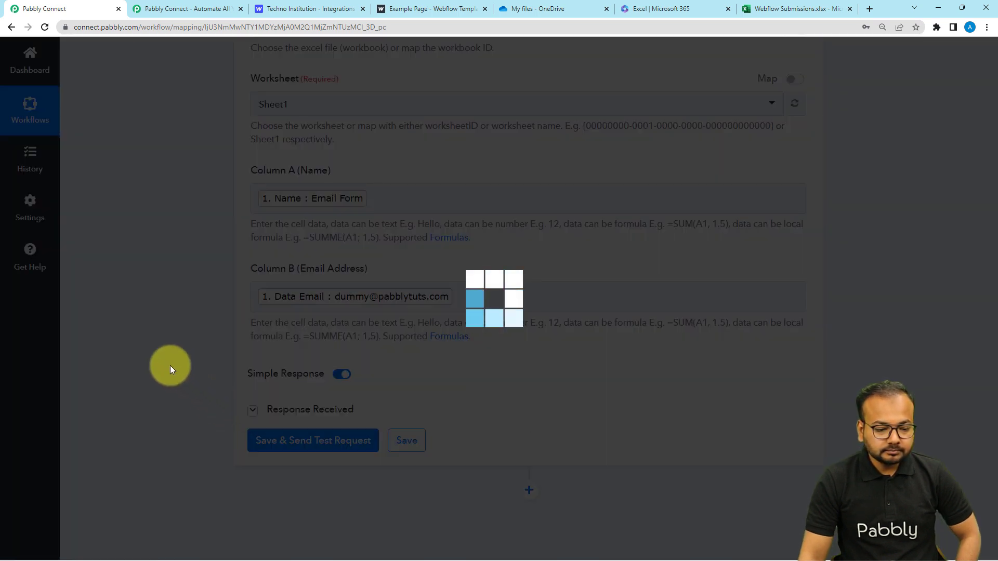
{"action": "scroll", "coordinate": [170, 366], "scroll_direction": "down", "scroll_amount": 5}
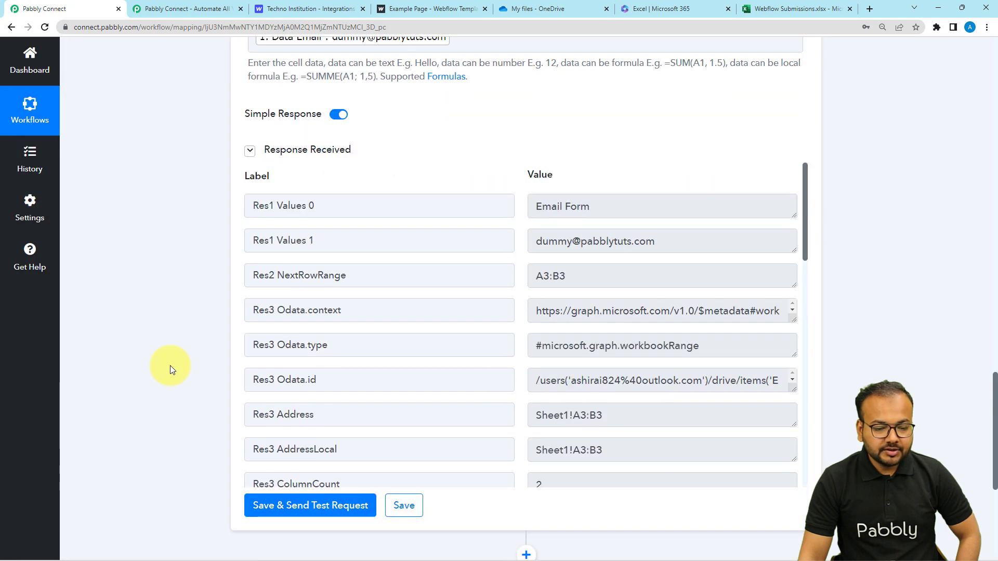
Reload the Webflow Submissions workbook and compare its test row with the trigger's captured webhook response.
{"action": "scroll", "coordinate": [169, 366], "scroll_direction": "up", "scroll_amount": 8}
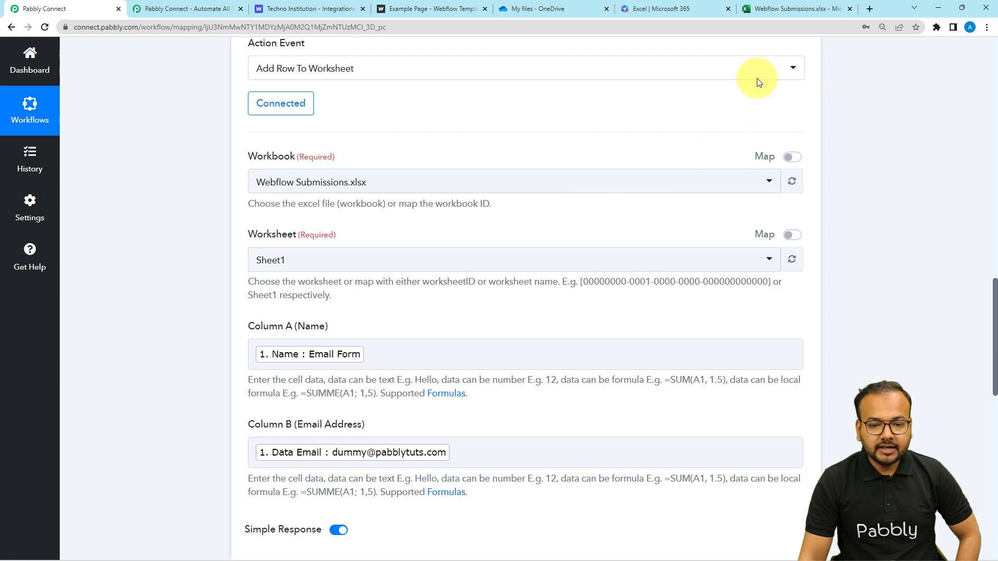
{"action": "left_click", "coordinate": [782, 17]}
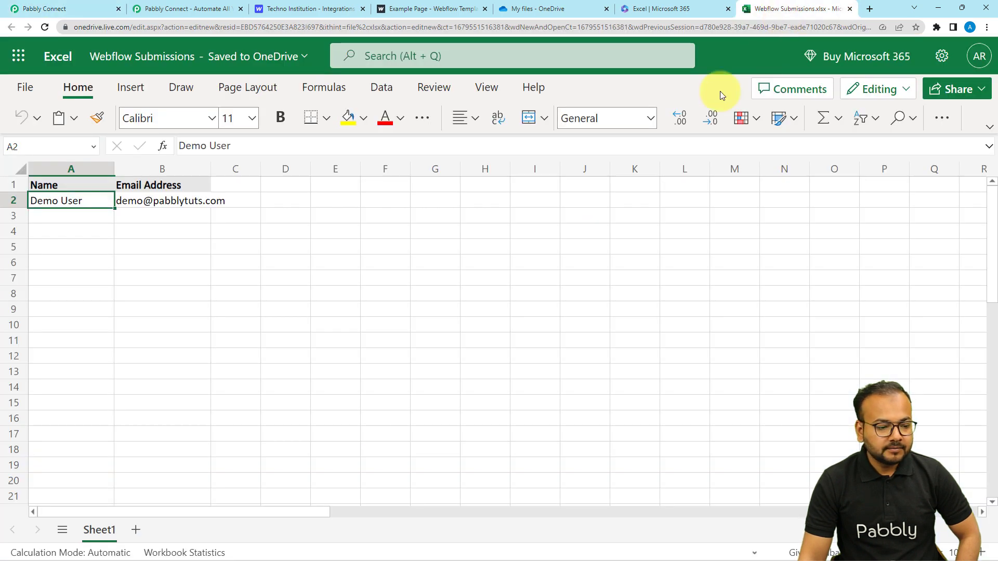
{"action": "left_click", "coordinate": [45, 27]}
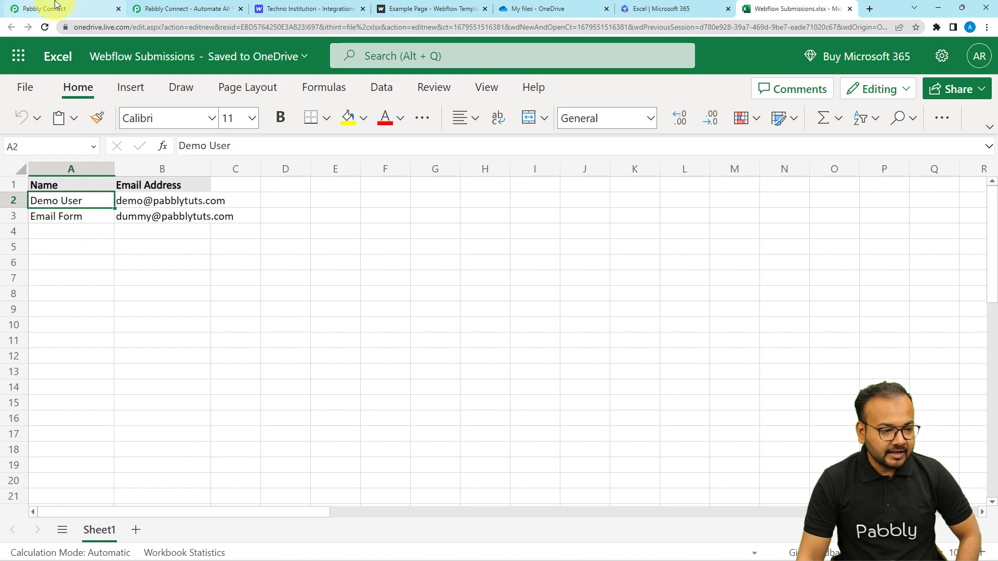
{"action": "left_click", "coordinate": [29, 8]}
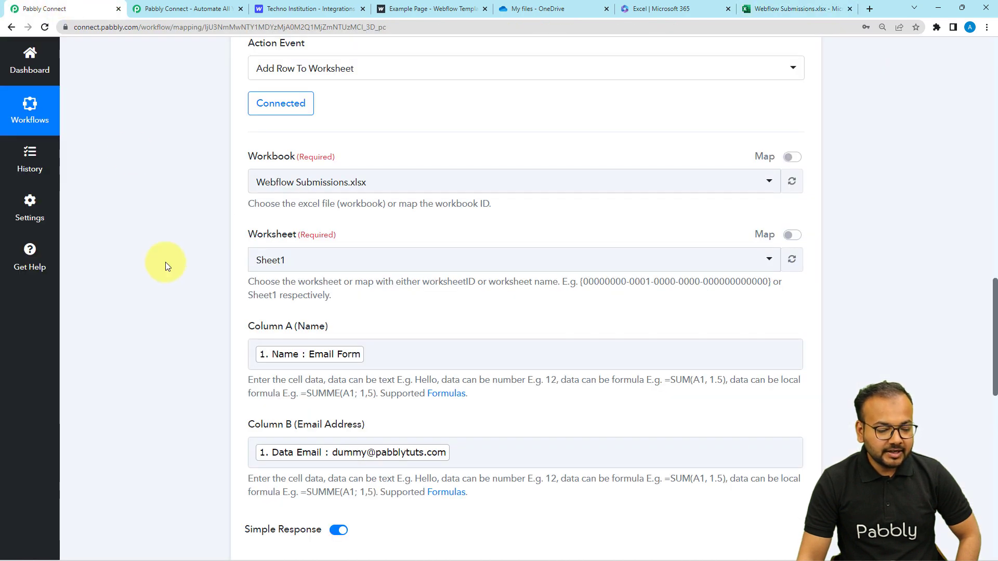
{"action": "scroll", "coordinate": [165, 262], "scroll_direction": "down", "scroll_amount": 2}
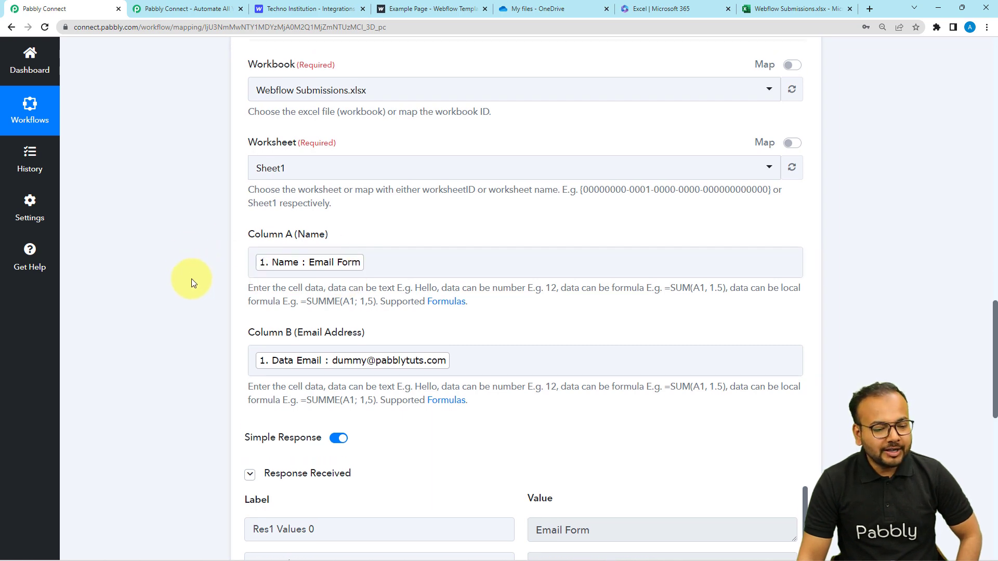
{"action": "scroll", "coordinate": [191, 280], "scroll_direction": "up", "scroll_amount": 10}
{"action": "scroll", "coordinate": [191, 282], "scroll_direction": "up", "scroll_amount": 1}
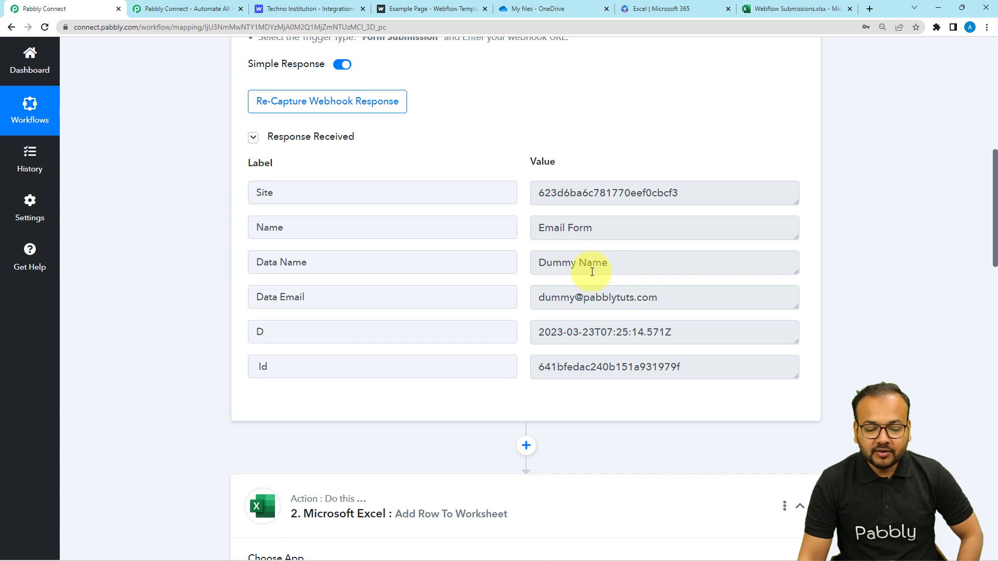
{"action": "scroll", "coordinate": [176, 271], "scroll_direction": "down", "scroll_amount": 1}
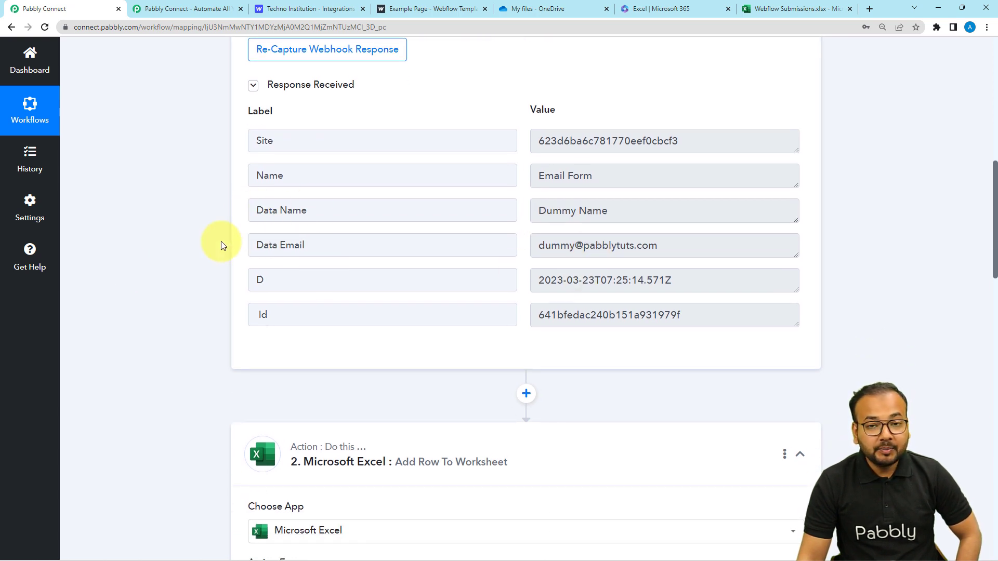
Replace the Column A (Name) mapping with the Data Name value from the Webflow form submission.
{"action": "scroll", "coordinate": [173, 308], "scroll_direction": "down", "scroll_amount": 9}
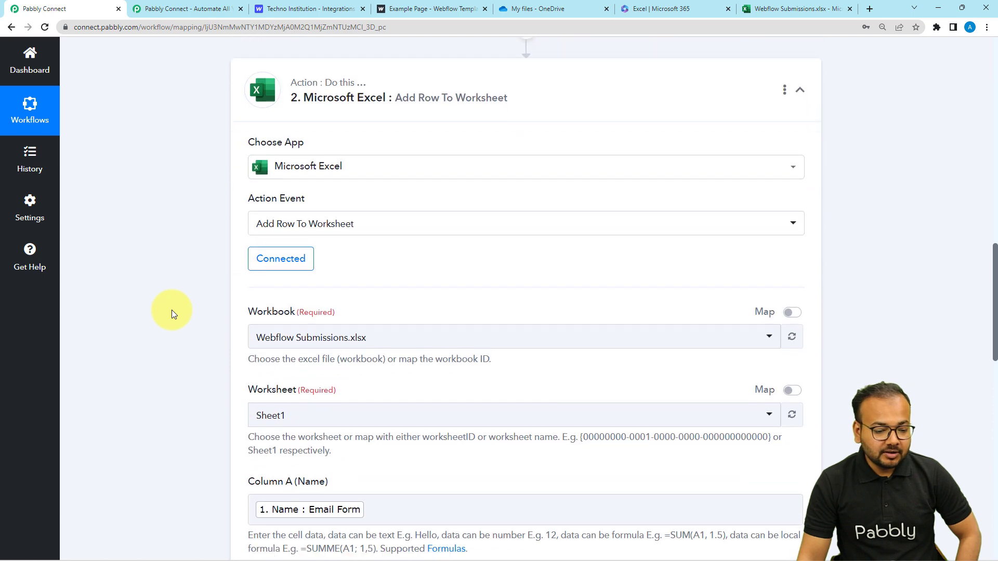
{"action": "left_click", "coordinate": [377, 404]}
{"action": "key", "text": "BackSpace"}
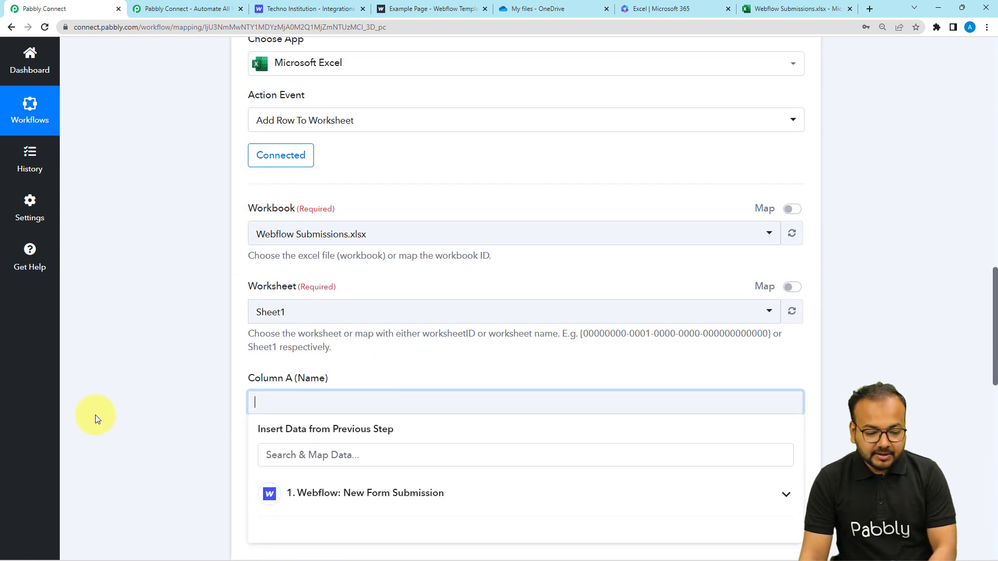
{"action": "scroll", "coordinate": [292, 393], "scroll_direction": "down", "scroll_amount": 3}
{"action": "left_click", "coordinate": [341, 343]}
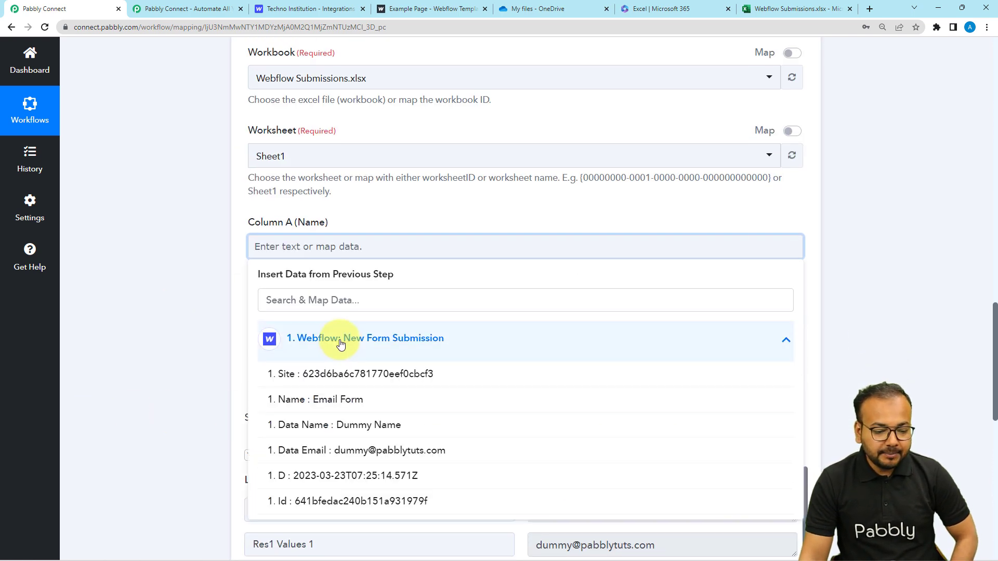
{"action": "left_click", "coordinate": [312, 425]}
{"action": "left_click", "coordinate": [177, 299]}
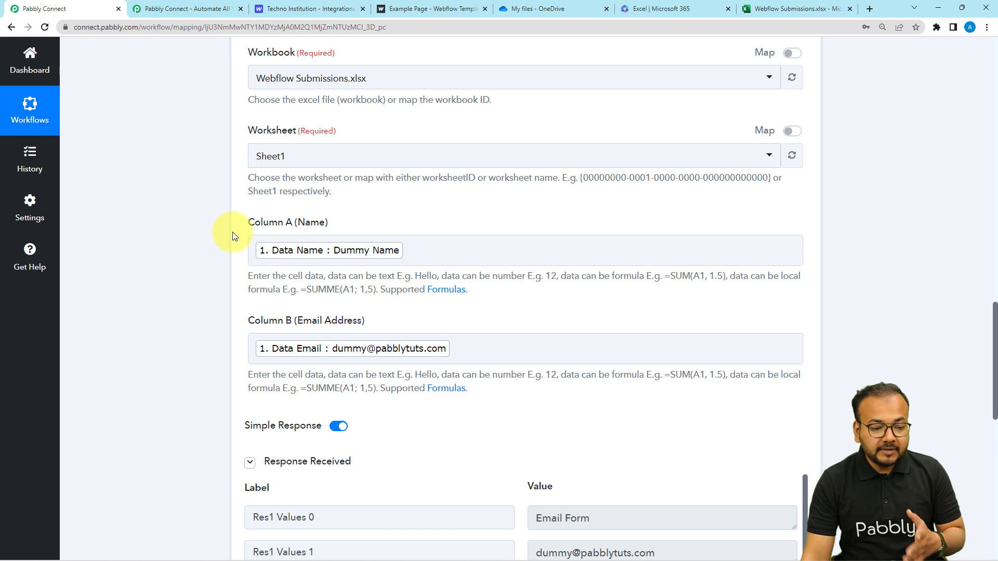
Save the action with another test request and reload the Excel workbook to check the added row.
{"action": "scroll", "coordinate": [232, 232], "scroll_direction": "down", "scroll_amount": 2}
{"action": "scroll", "coordinate": [230, 233], "scroll_direction": "down", "scroll_amount": 5}
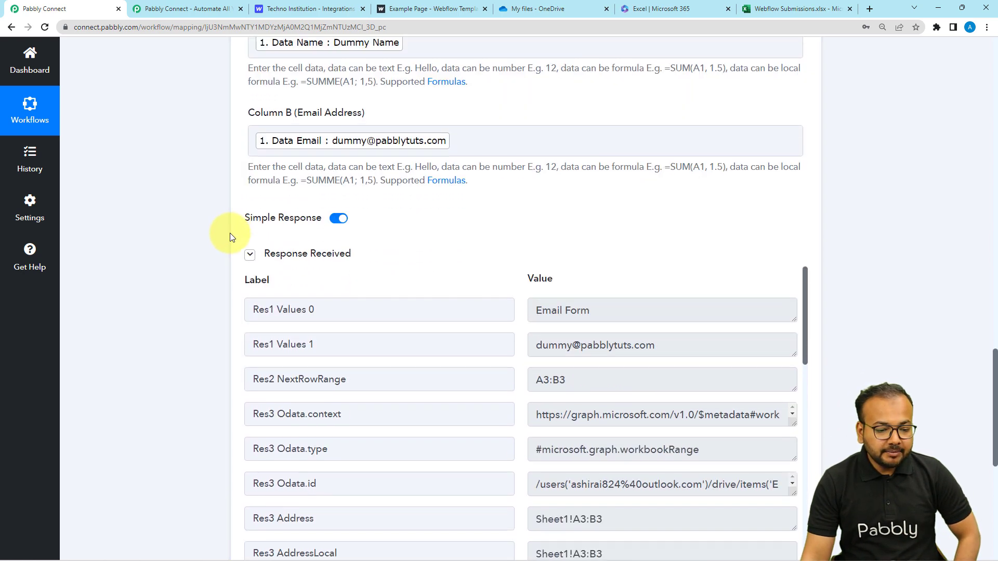
{"action": "scroll", "coordinate": [232, 237], "scroll_direction": "down", "scroll_amount": 3}
{"action": "left_click", "coordinate": [280, 297]}
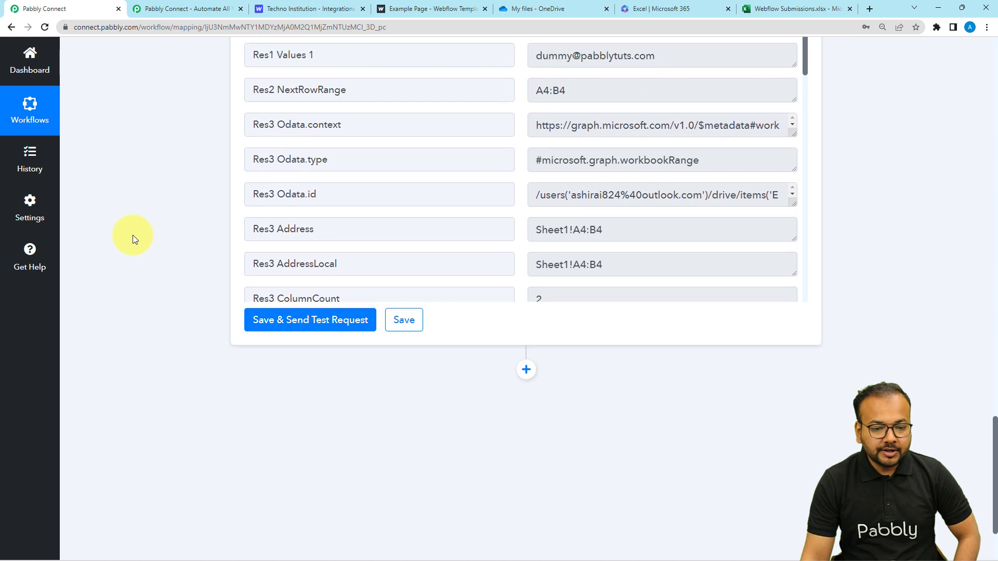
{"action": "left_click", "coordinate": [797, 8]}
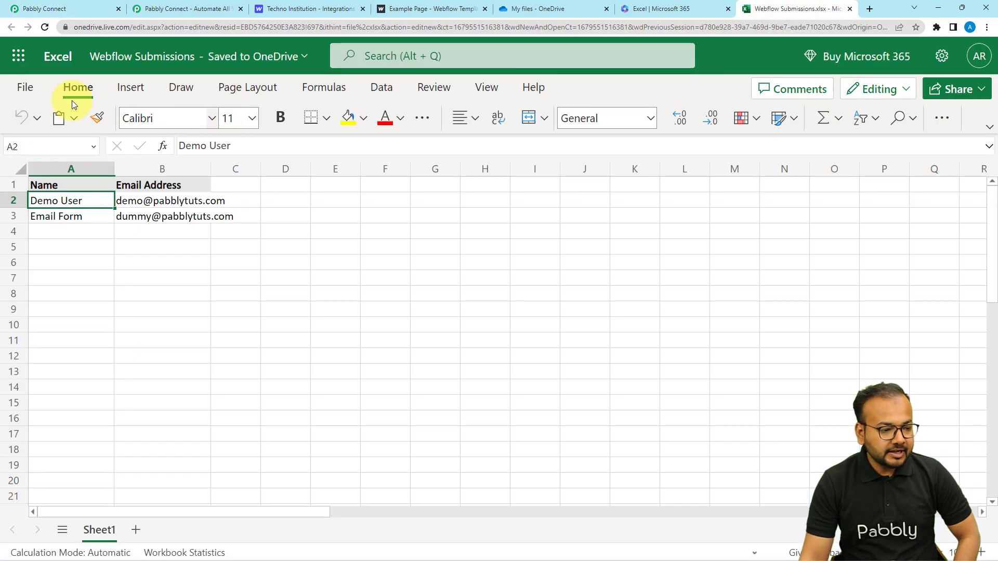
{"action": "left_click", "coordinate": [45, 27]}
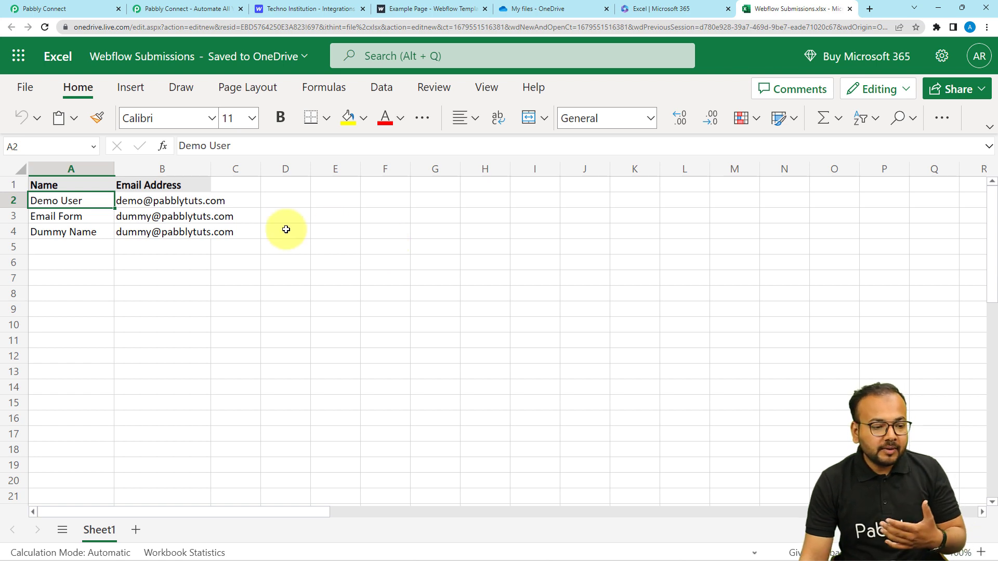
Delete row 3, the incorrect Email Form entry, from Sheet1 of the Excel workbook.
{"action": "left_click", "coordinate": [14, 216]}
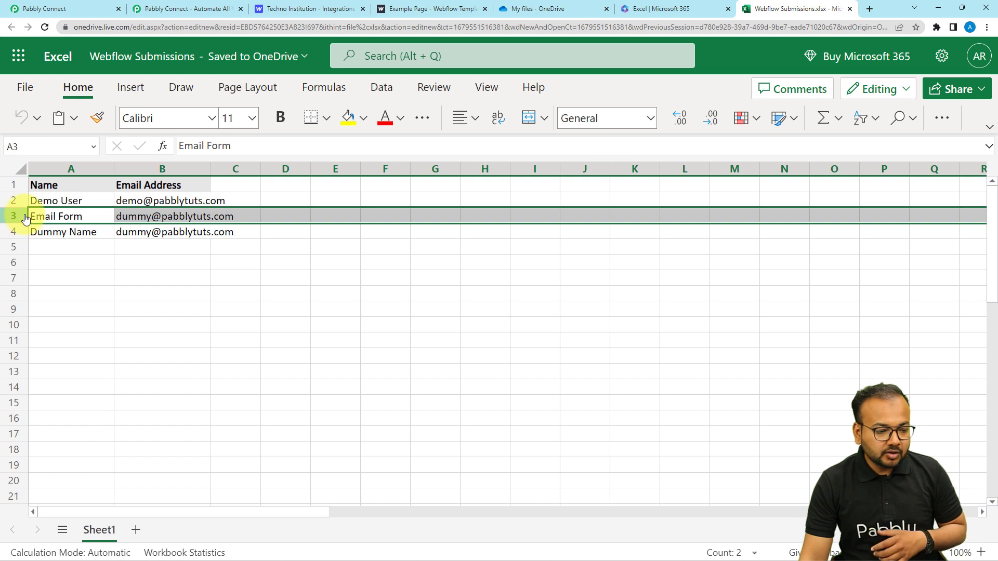
{"action": "right_click", "coordinate": [26, 219]}
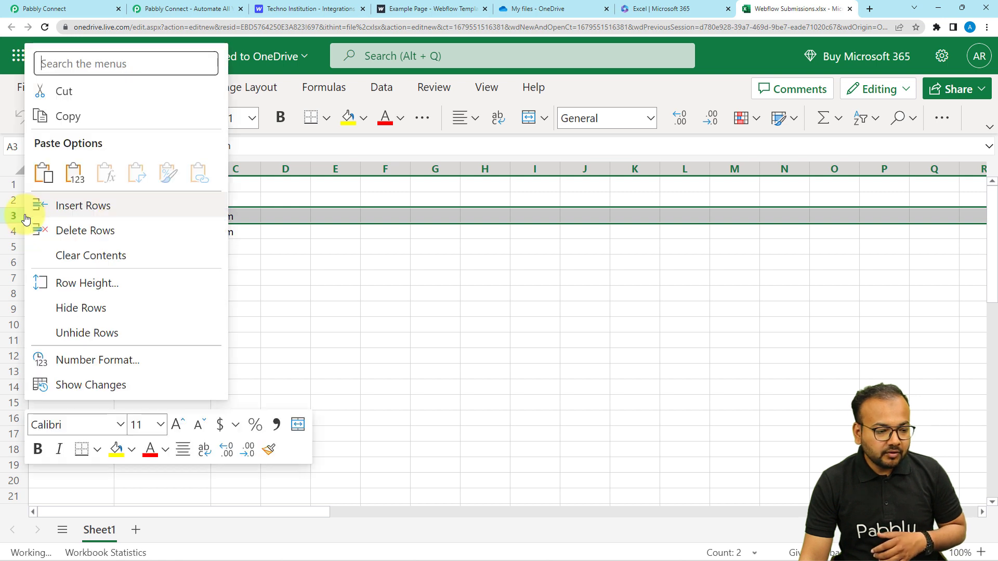
{"action": "left_click", "coordinate": [81, 231]}
{"action": "left_click", "coordinate": [74, 232]}
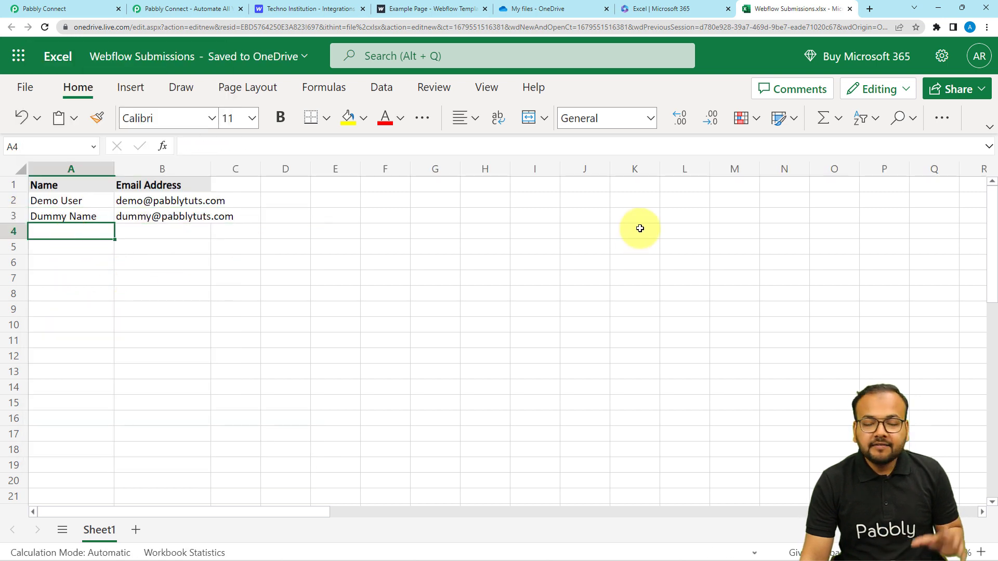
Collapse the Microsoft Excel action and the Webflow trigger in Pabbly Connect, and review the Excel sheet once more.
{"action": "left_click", "coordinate": [88, 7]}
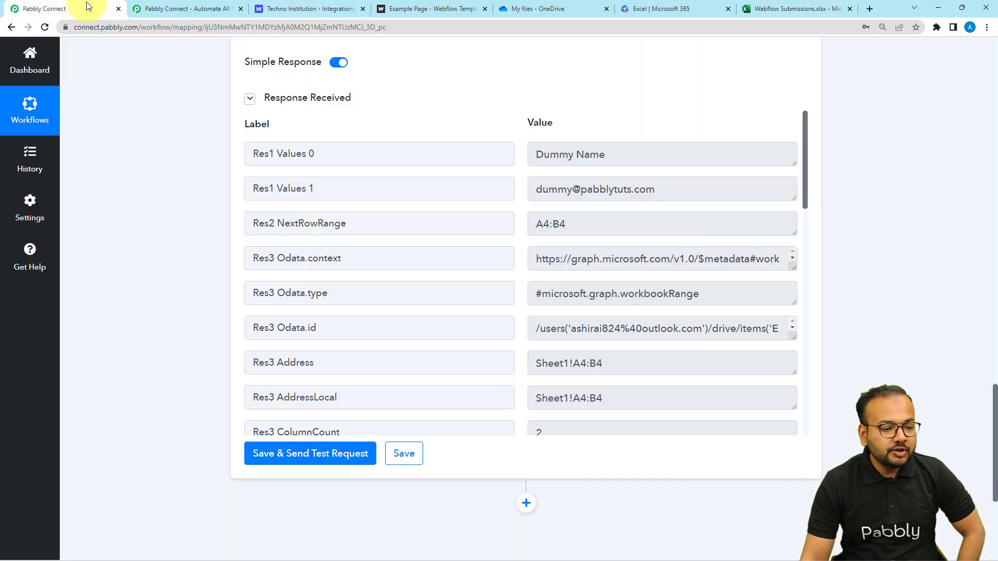
{"action": "scroll", "coordinate": [239, 298], "scroll_direction": "up", "scroll_amount": 15}
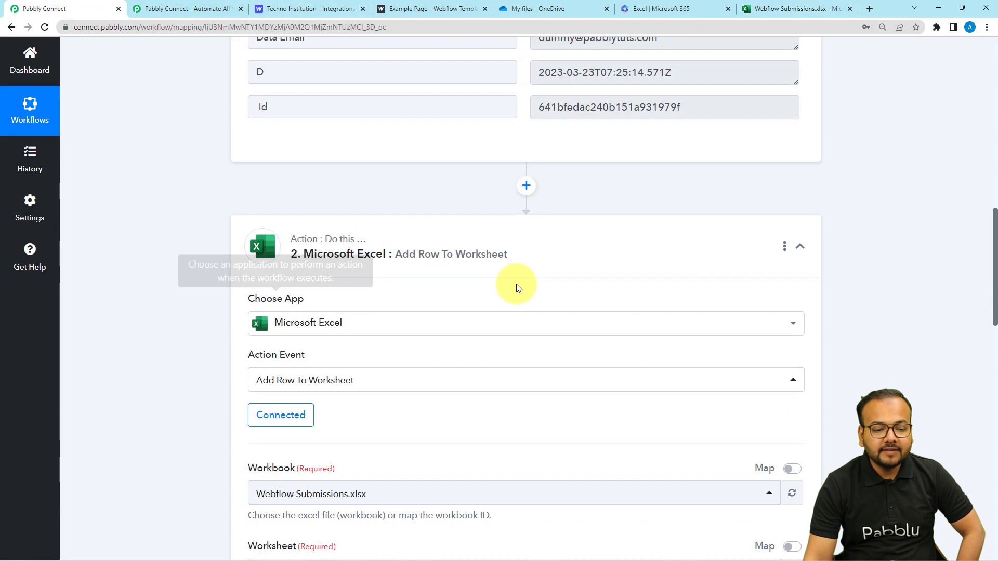
{"action": "left_click", "coordinate": [514, 263]}
{"action": "scroll", "coordinate": [259, 322], "scroll_direction": "up", "scroll_amount": 8}
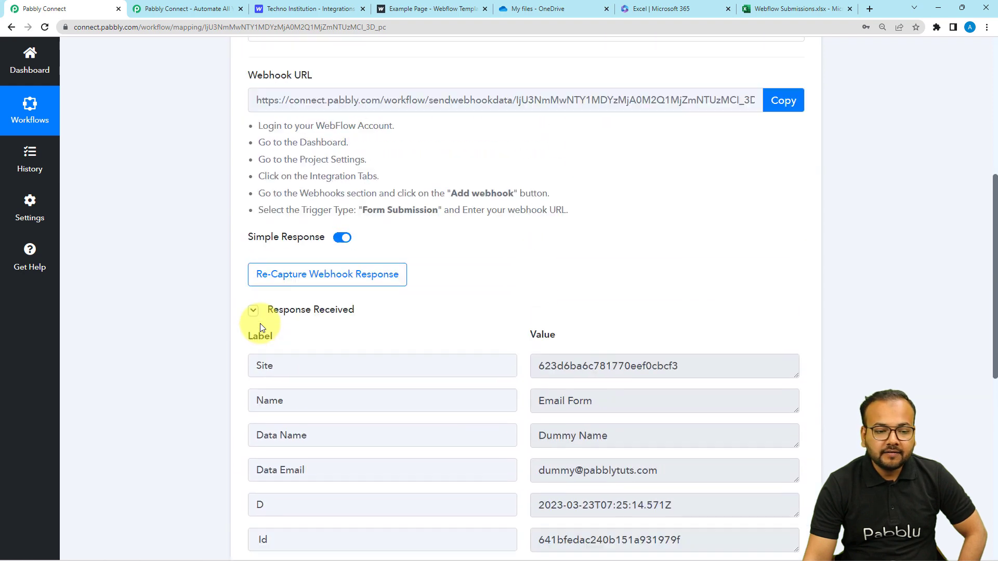
{"action": "scroll", "coordinate": [260, 324], "scroll_direction": "up", "scroll_amount": 6}
{"action": "left_click", "coordinate": [445, 227]}
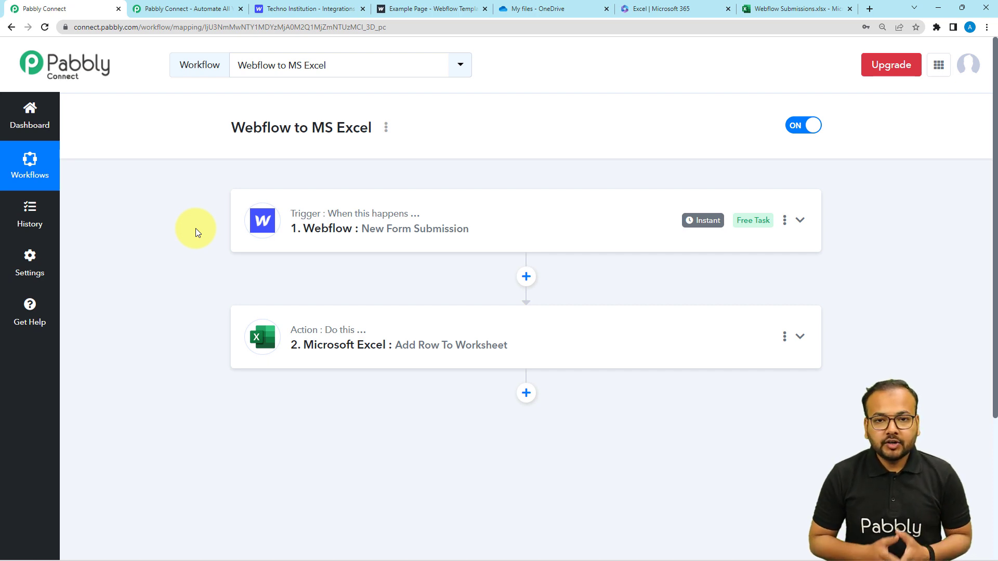
{"action": "left_click", "coordinate": [798, 9]}
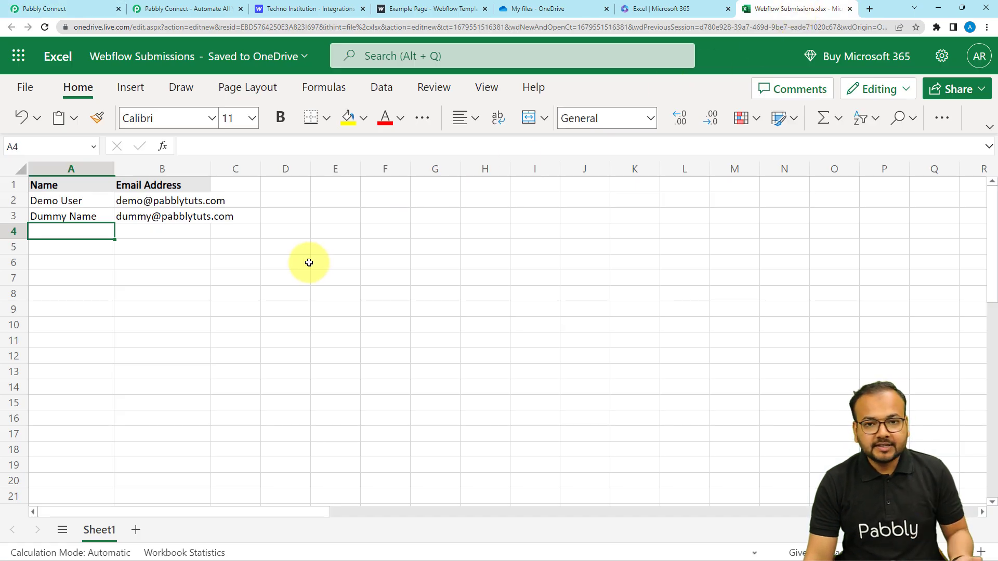
{"action": "left_click", "coordinate": [39, 9]}
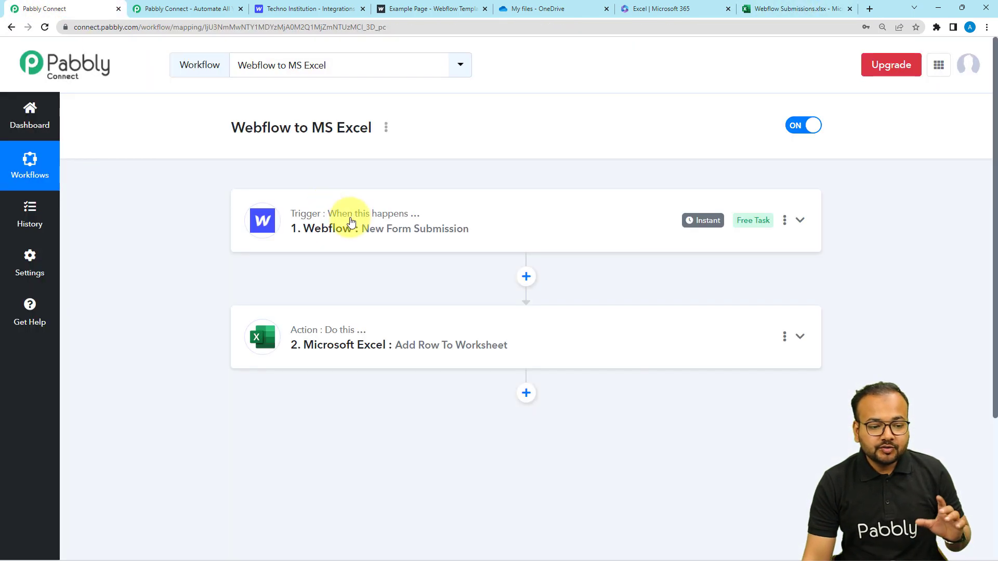